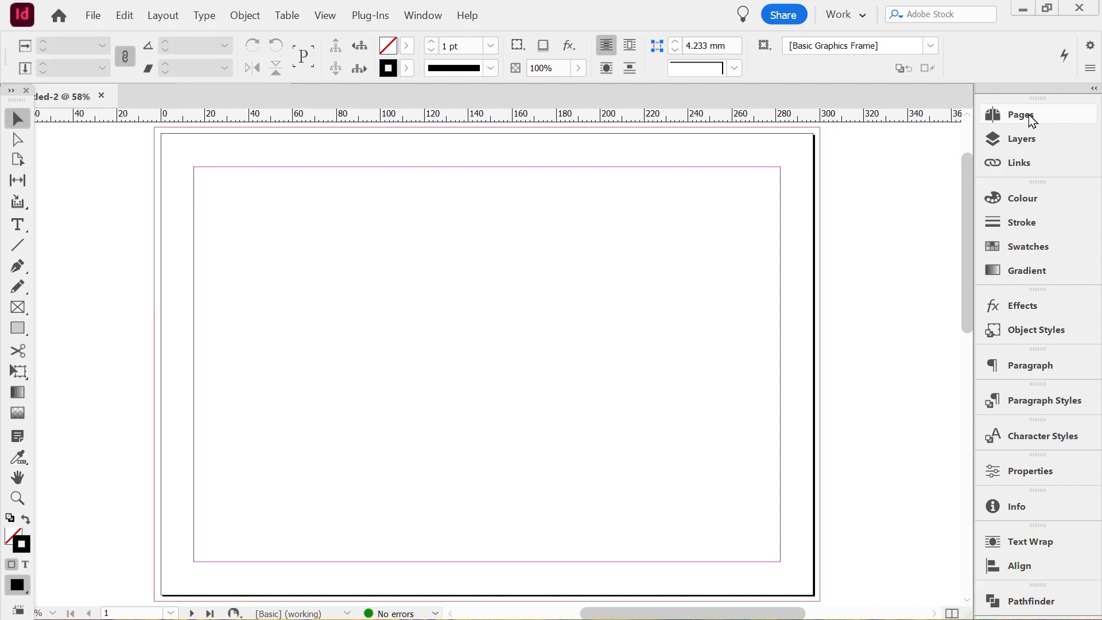
Open the A-Parent page for editing
{"action": "left_click", "coordinate": [1031, 119]}
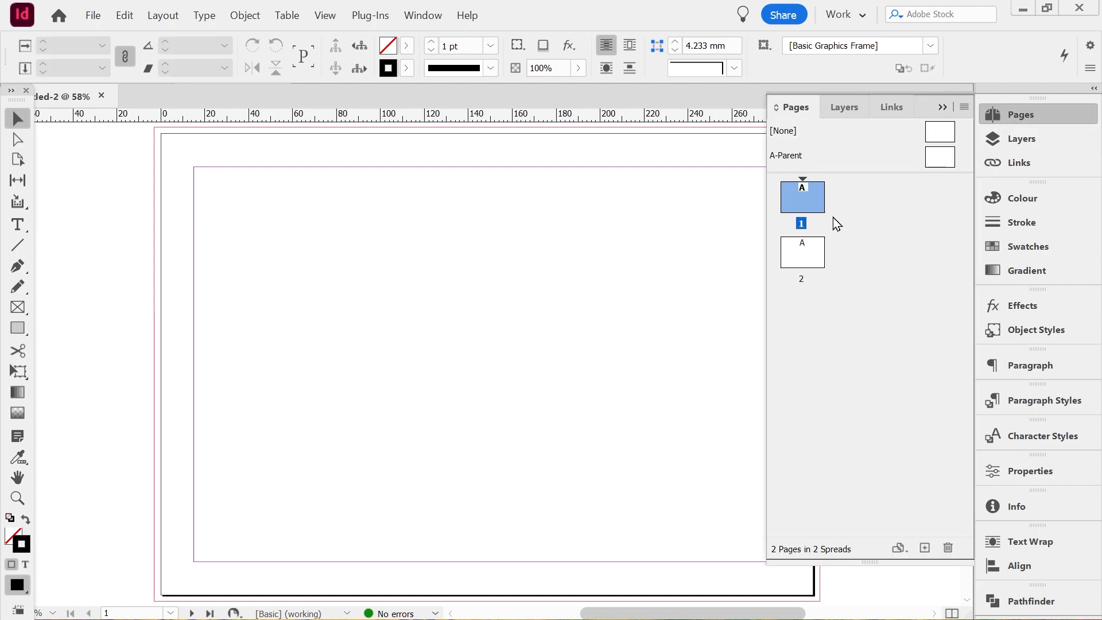
{"action": "left_click", "coordinate": [793, 163]}
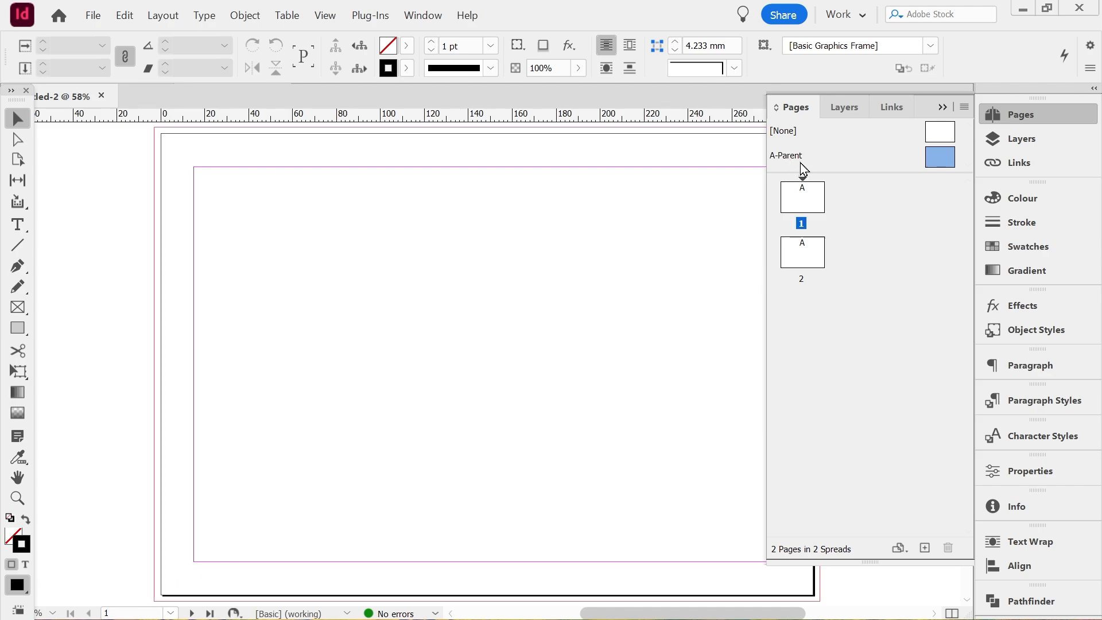
{"action": "double_click", "coordinate": [817, 158]}
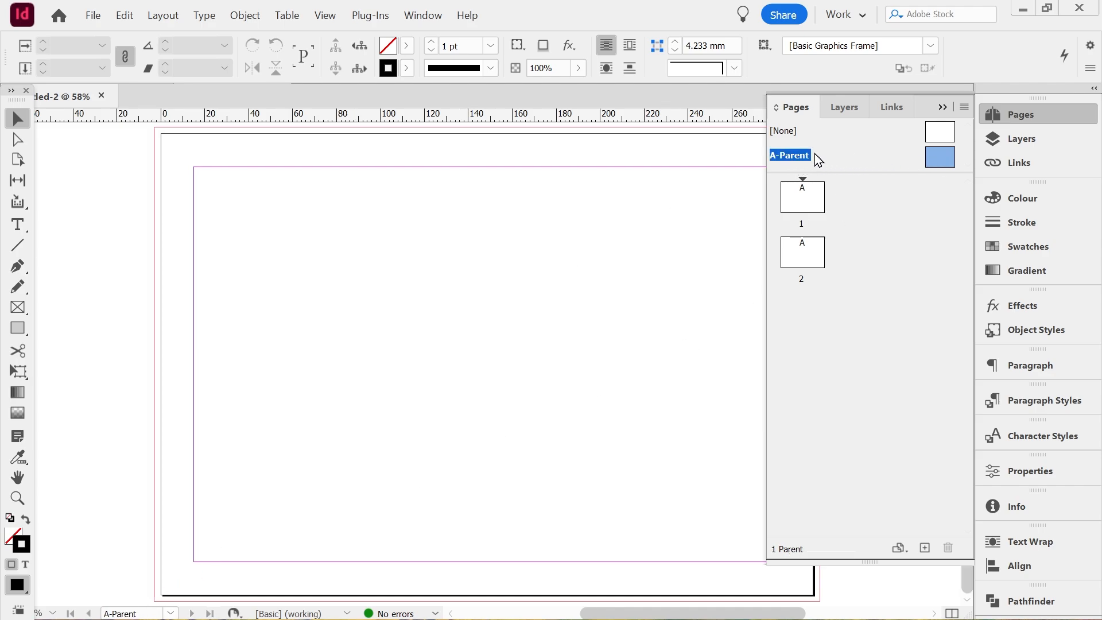
{"action": "left_click", "coordinate": [804, 198]}
{"action": "left_click", "coordinate": [803, 267]}
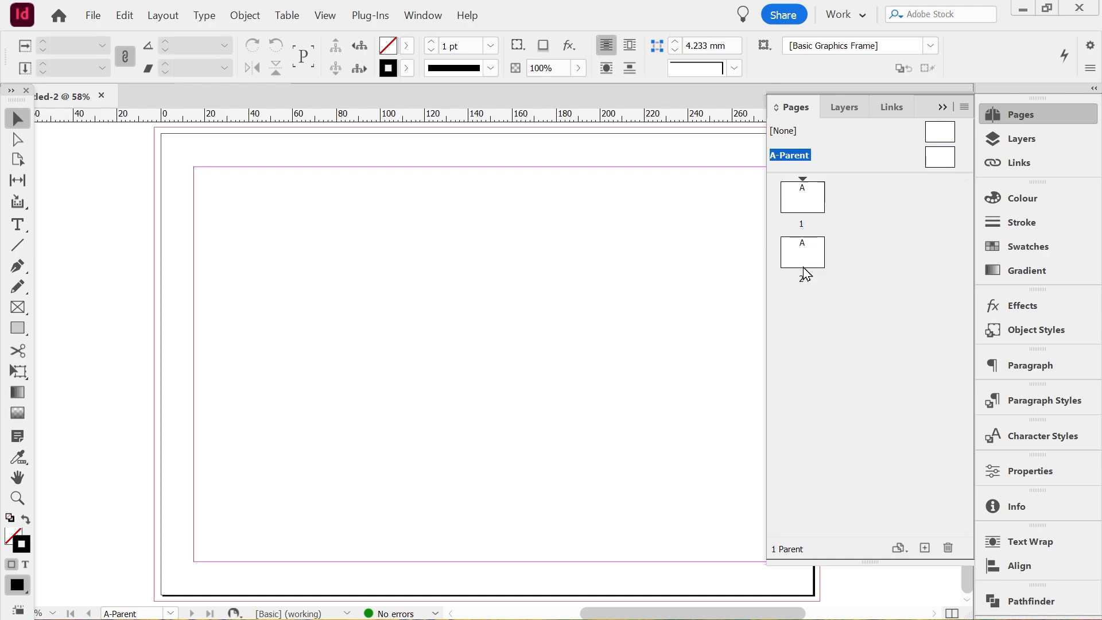
{"action": "left_click", "coordinate": [806, 204]}
{"action": "left_click", "coordinate": [804, 252]}
{"action": "left_click", "coordinate": [801, 209]}
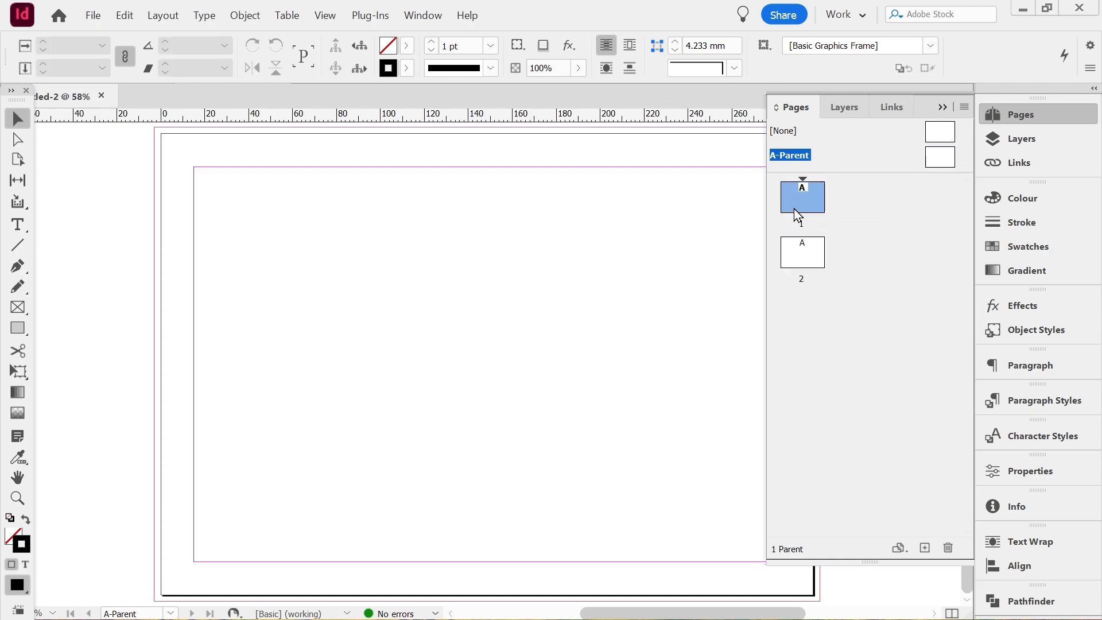
{"action": "left_click", "coordinate": [936, 234]}
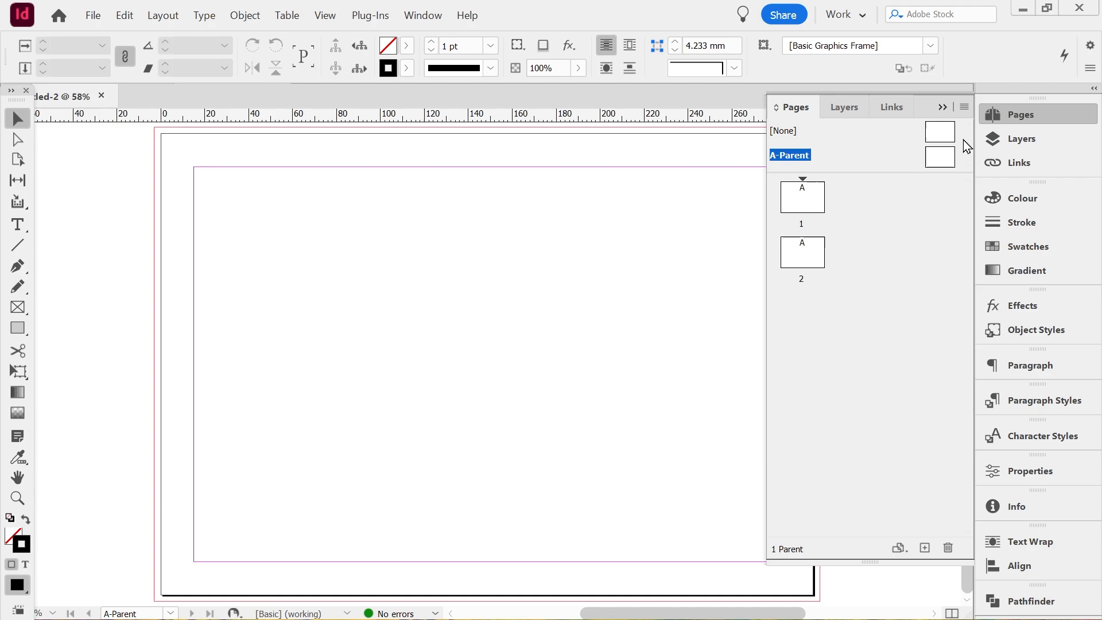
{"action": "left_click", "coordinate": [942, 107]}
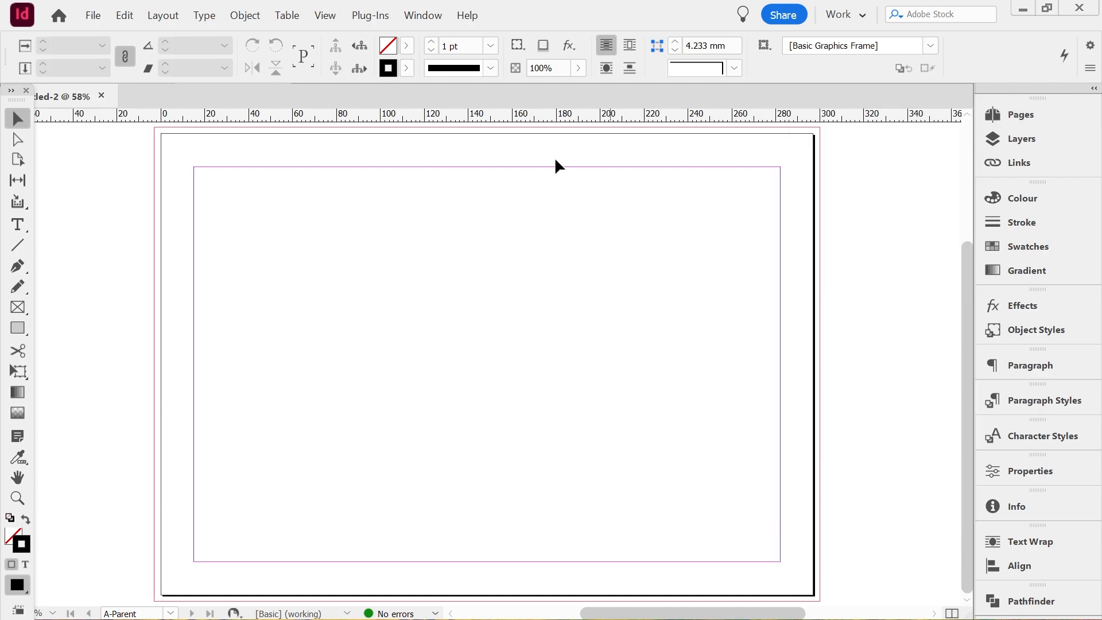
Draw a rectangular placeholder frame on the A-Parent page, covering the whole page out to the bleed guides
{"action": "left_click", "coordinate": [18, 309]}
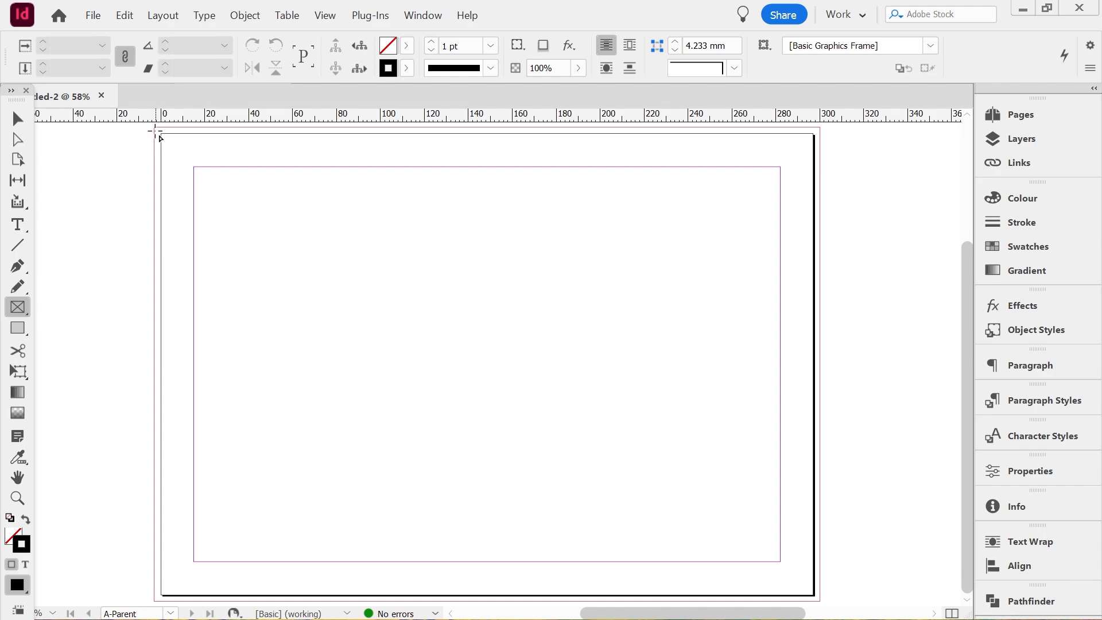
{"action": "left_click_drag", "start_coordinate": [155, 128], "coordinate": [820, 602]}
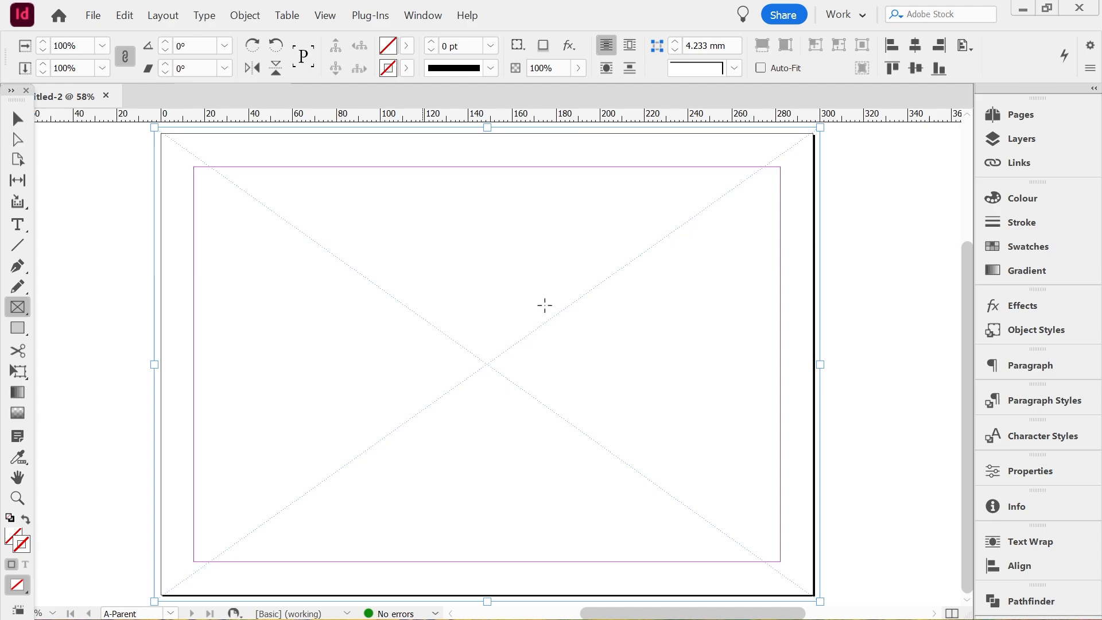
Create a new object style from the selected frame and name it framefilling
{"action": "left_click", "coordinate": [1033, 329]}
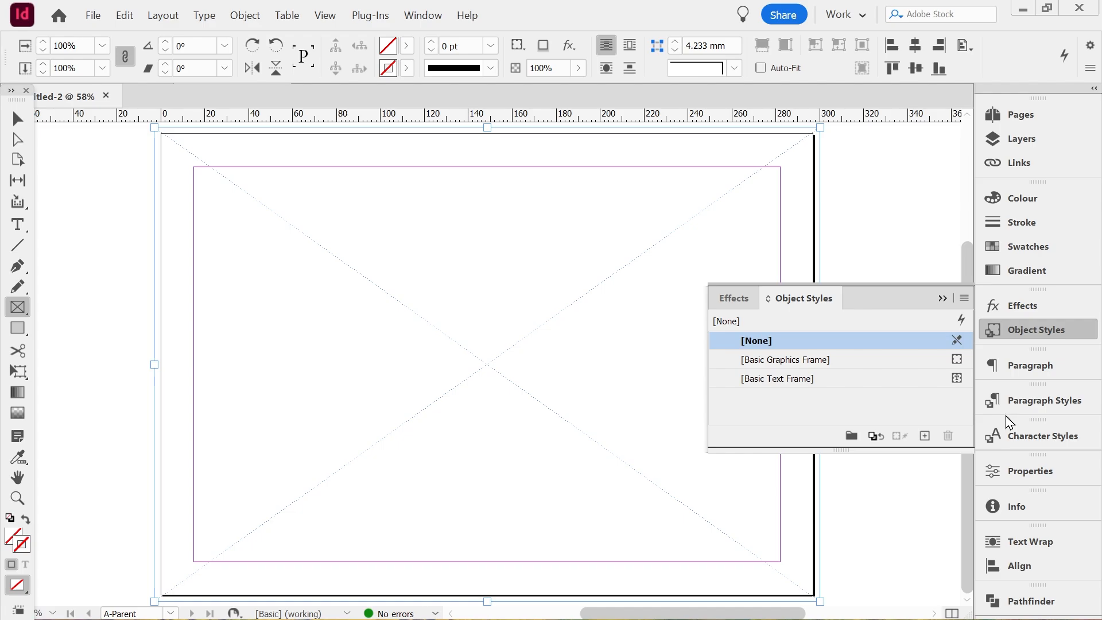
{"action": "left_click", "coordinate": [925, 435]}
{"action": "right_click", "coordinate": [775, 400]}
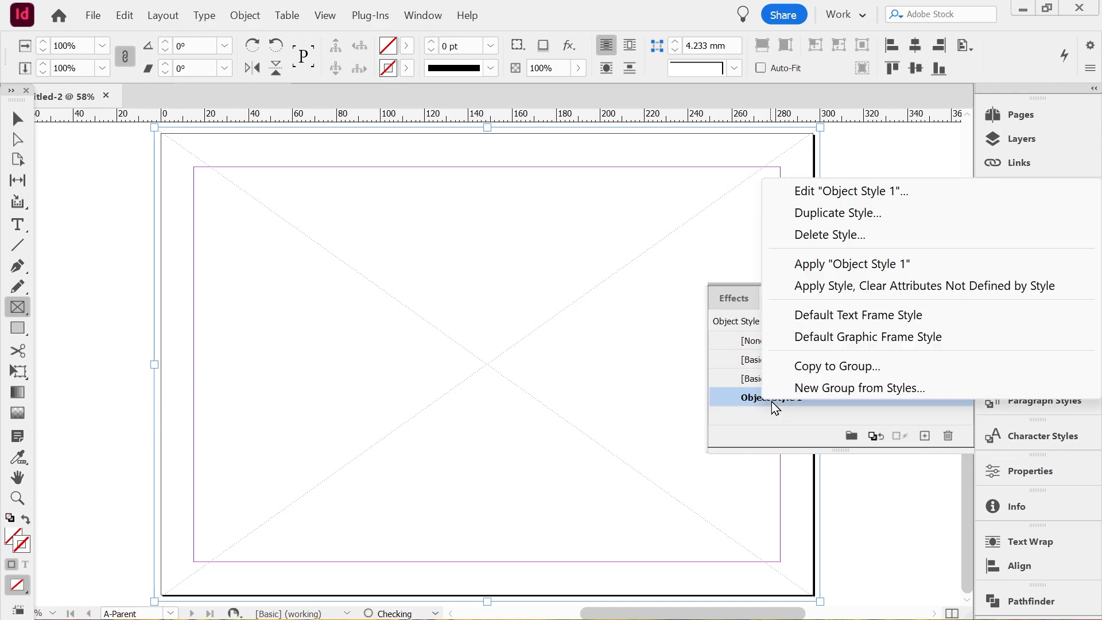
{"action": "left_click", "coordinate": [854, 190]}
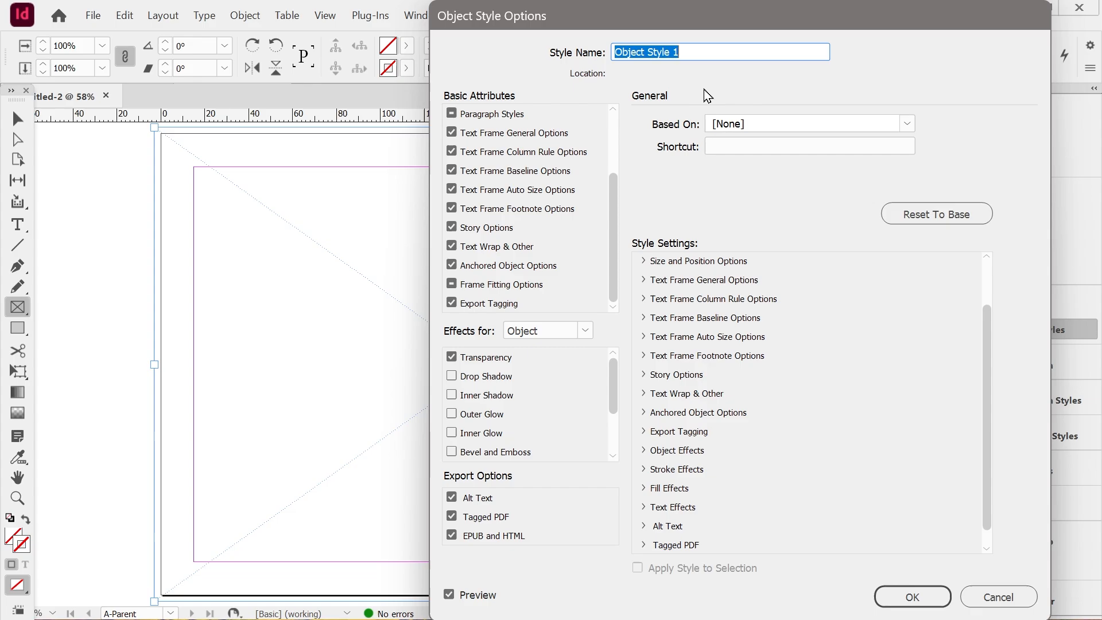
{"action": "type", "text": "framefil"}
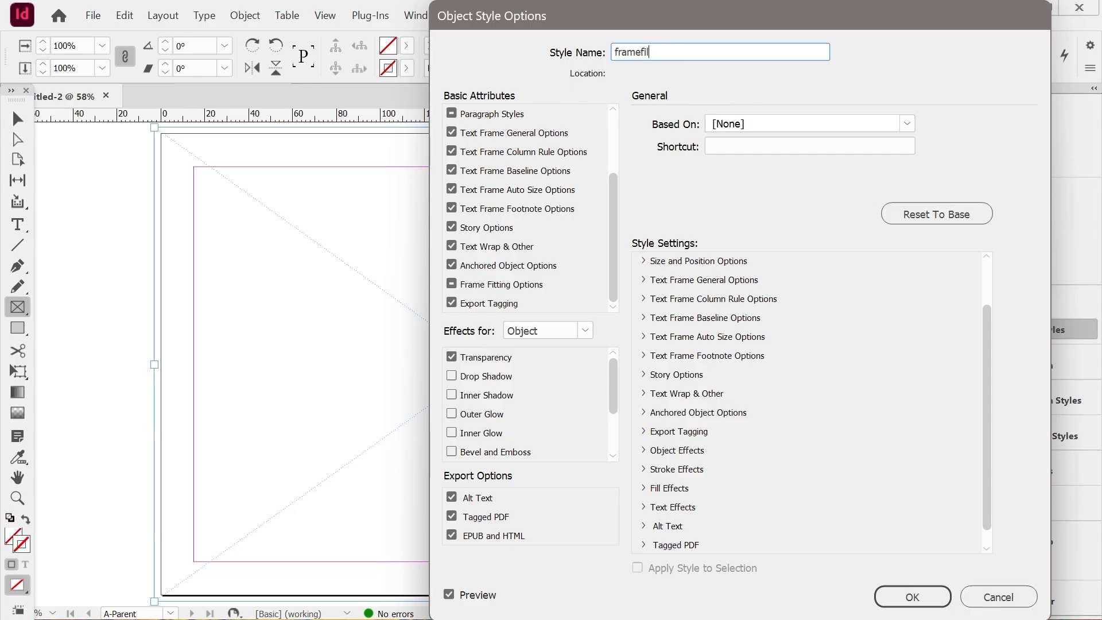
{"action": "type", "text": "linh"}
Set the framefilling style's frame fitting to Fill Frame Proportionally and save the style
{"action": "left_click", "coordinate": [509, 286]}
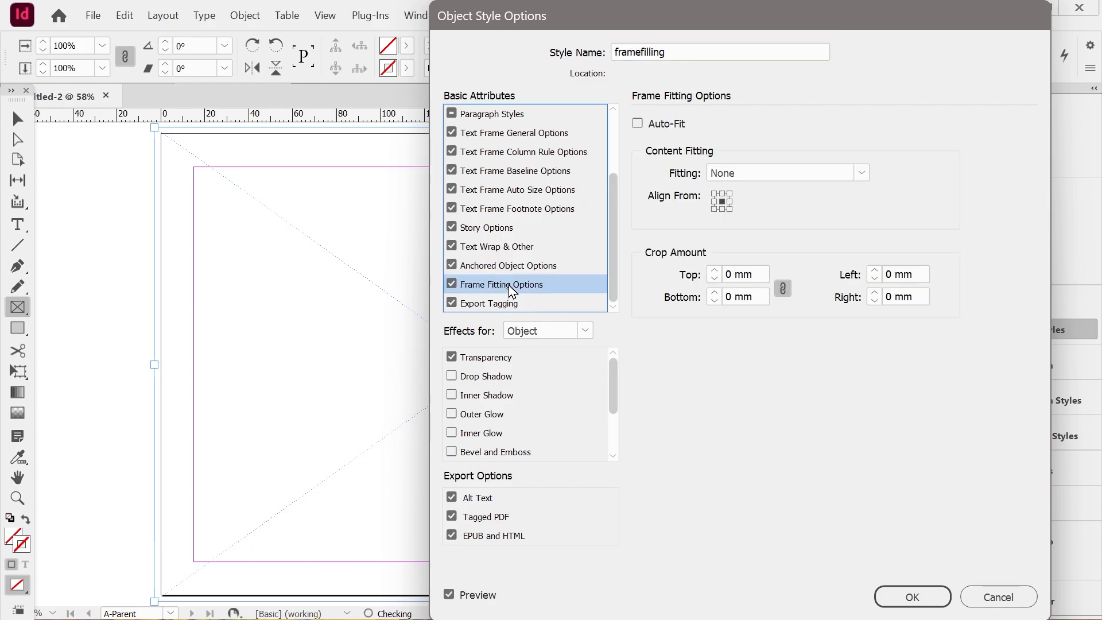
{"action": "left_click", "coordinate": [782, 175]}
{"action": "left_click", "coordinate": [777, 250]}
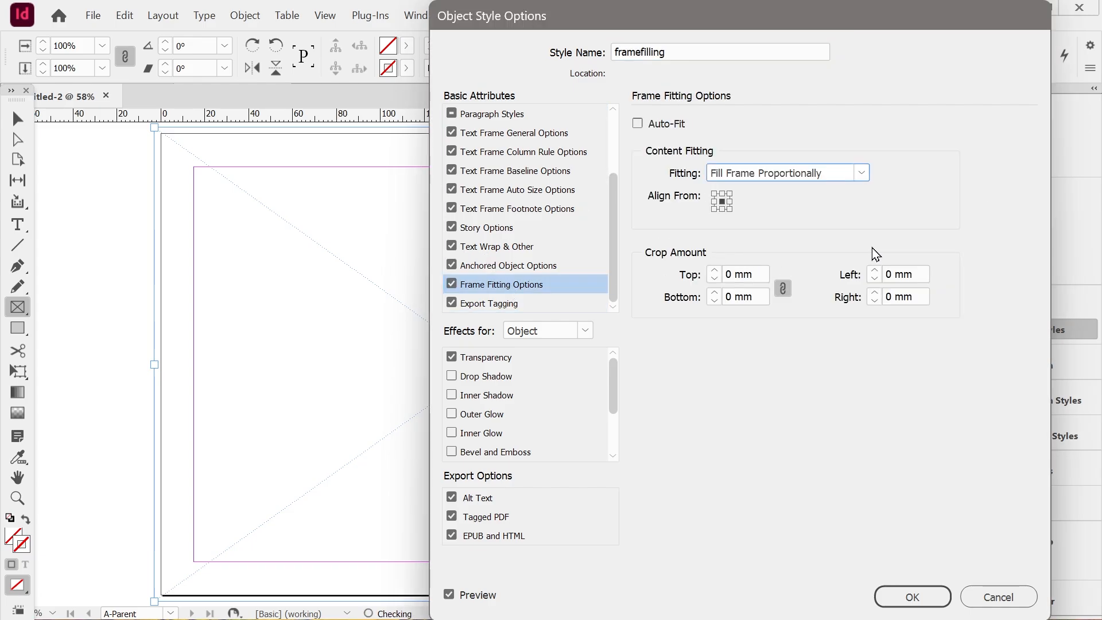
{"action": "left_click", "coordinate": [910, 597]}
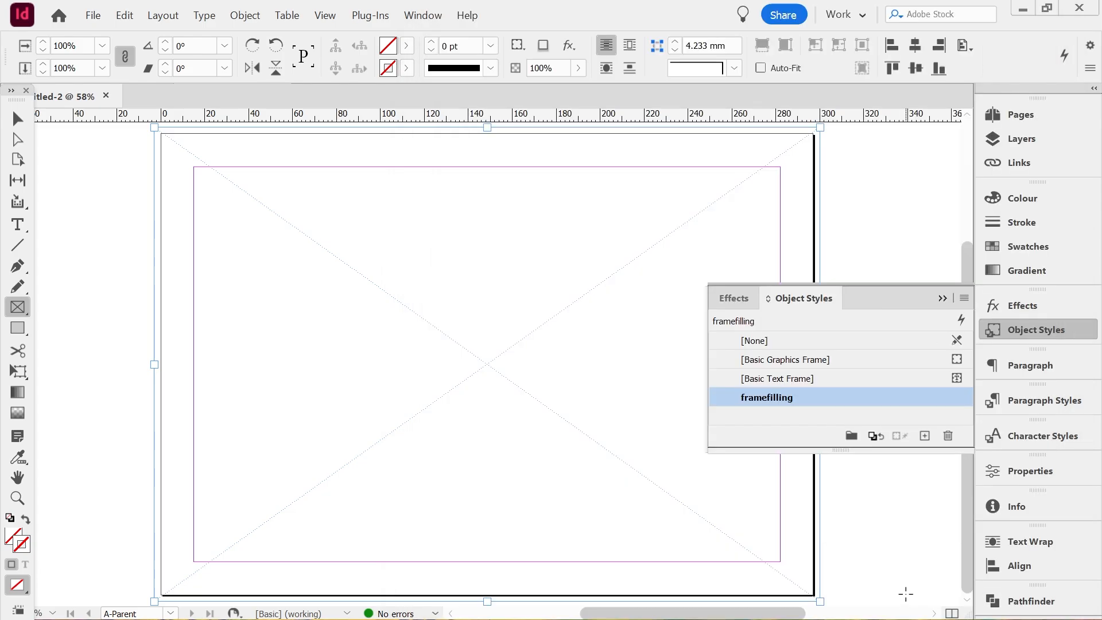
{"action": "left_click", "coordinate": [943, 298]}
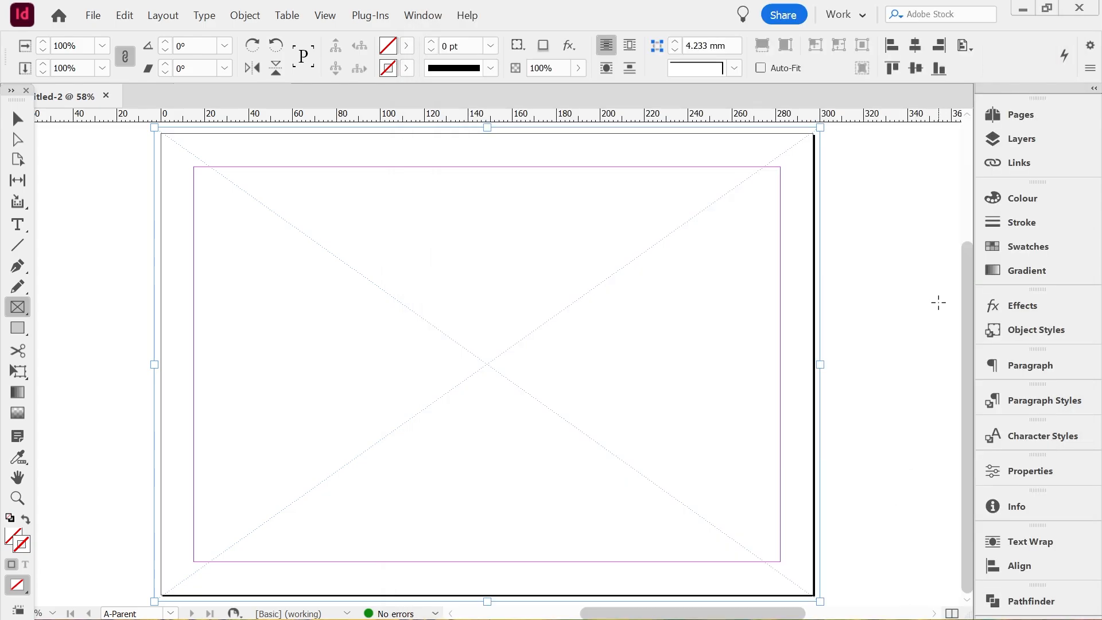
Place the image 2642Santa_Rita_San_Simon,_Aringay,_La_Union_68.jpg into the full-bleed frame on page 1
{"action": "left_click", "coordinate": [1035, 112]}
{"action": "left_click", "coordinate": [811, 253], "text": "alt"}
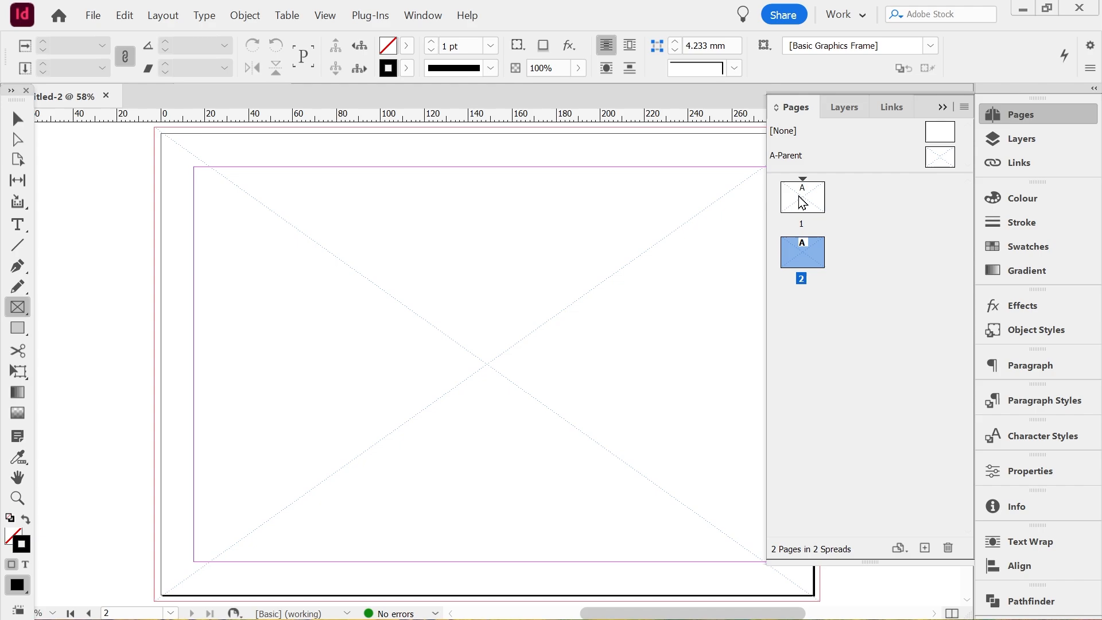
{"action": "left_click", "coordinate": [801, 196], "text": "alt"}
{"action": "left_click", "coordinate": [944, 109]}
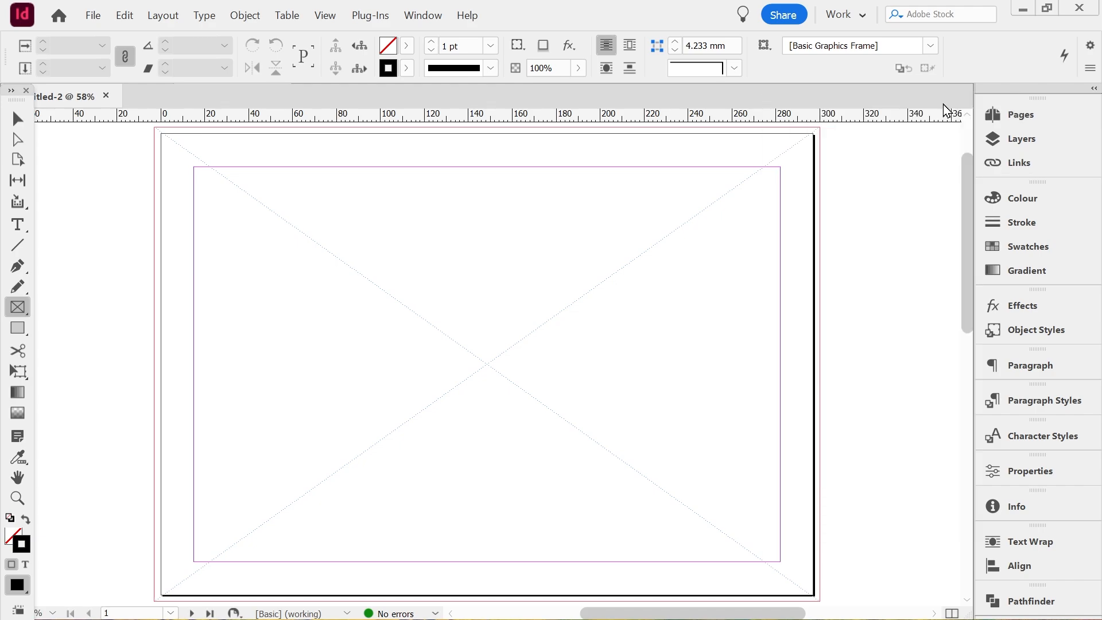
{"action": "left_click", "coordinate": [453, 319]}
{"action": "left_click", "coordinate": [704, 308]}
{"action": "left_click", "coordinate": [18, 118]}
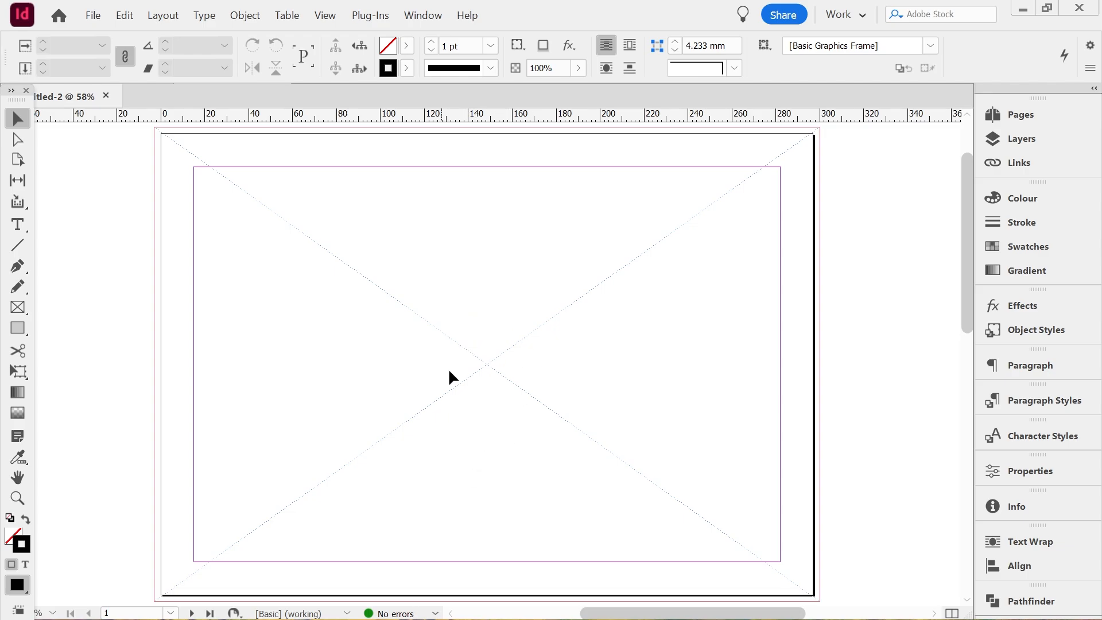
{"action": "key", "text": "ctrl+d"}
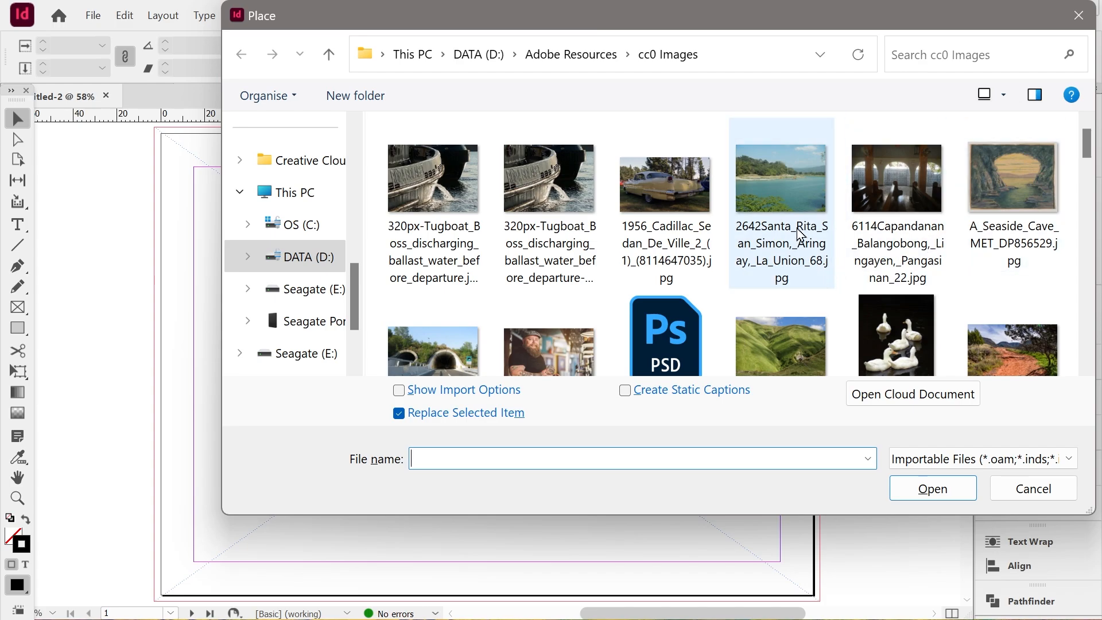
{"action": "left_click", "coordinate": [782, 200]}
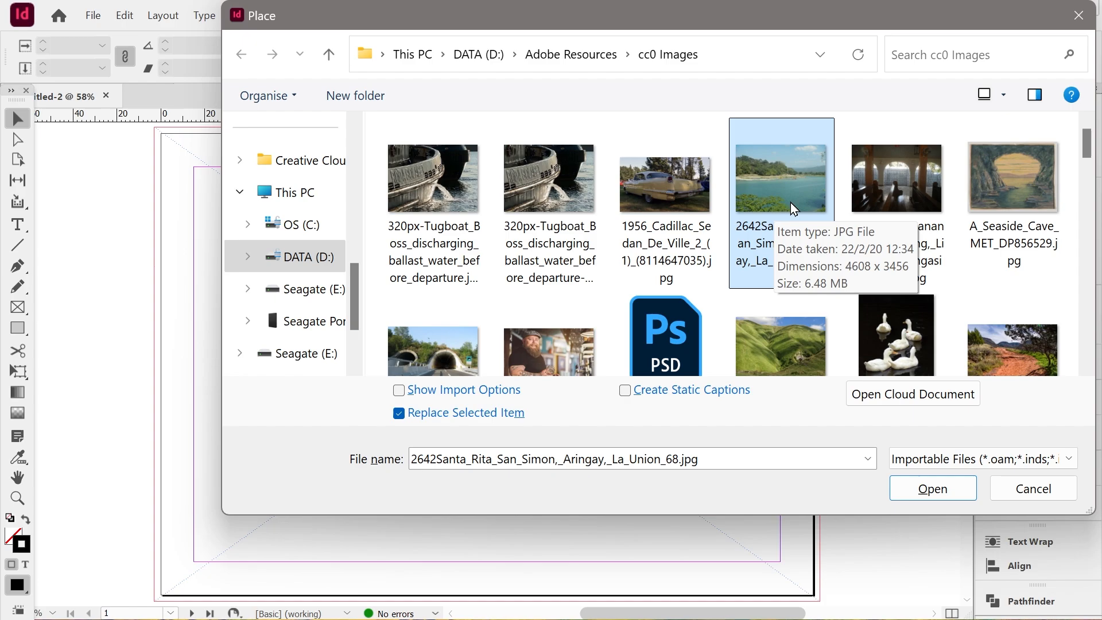
{"action": "double_click", "coordinate": [775, 197]}
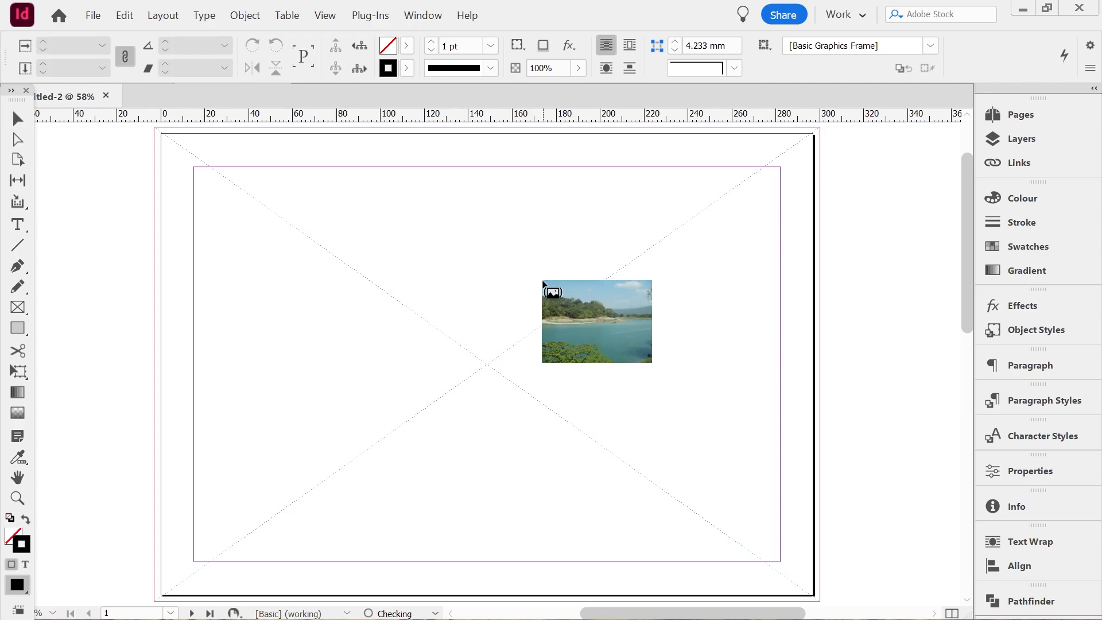
{"action": "left_click", "coordinate": [438, 307]}
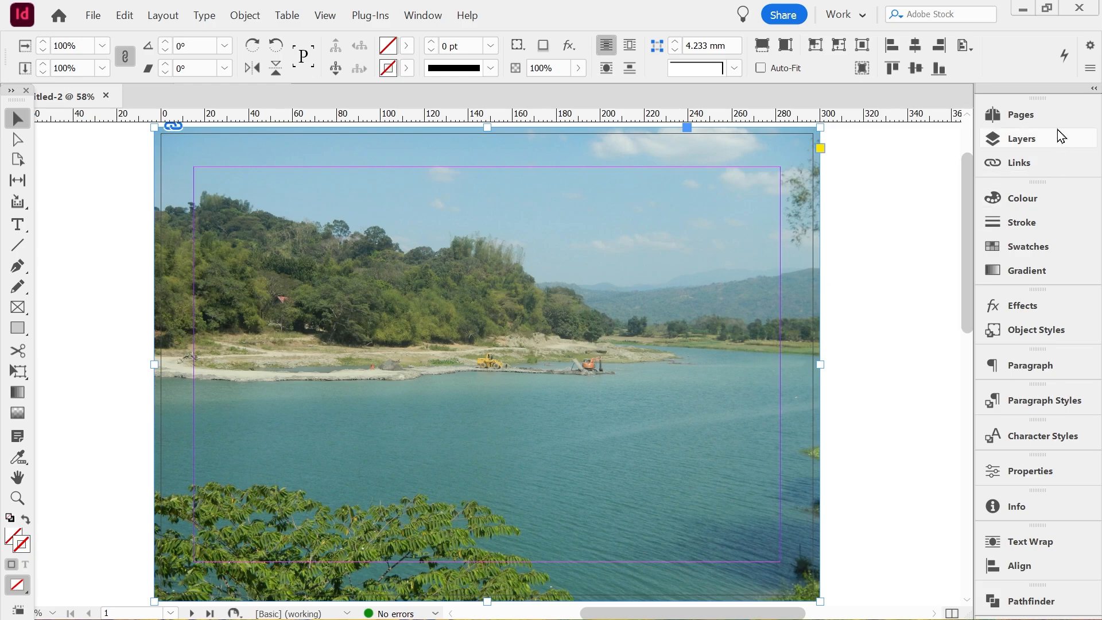
Place the image Arpea_(leizea)1.jpg into the full-bleed frame on page 2
{"action": "left_click", "coordinate": [1039, 116]}
{"action": "double_click", "coordinate": [815, 266]}
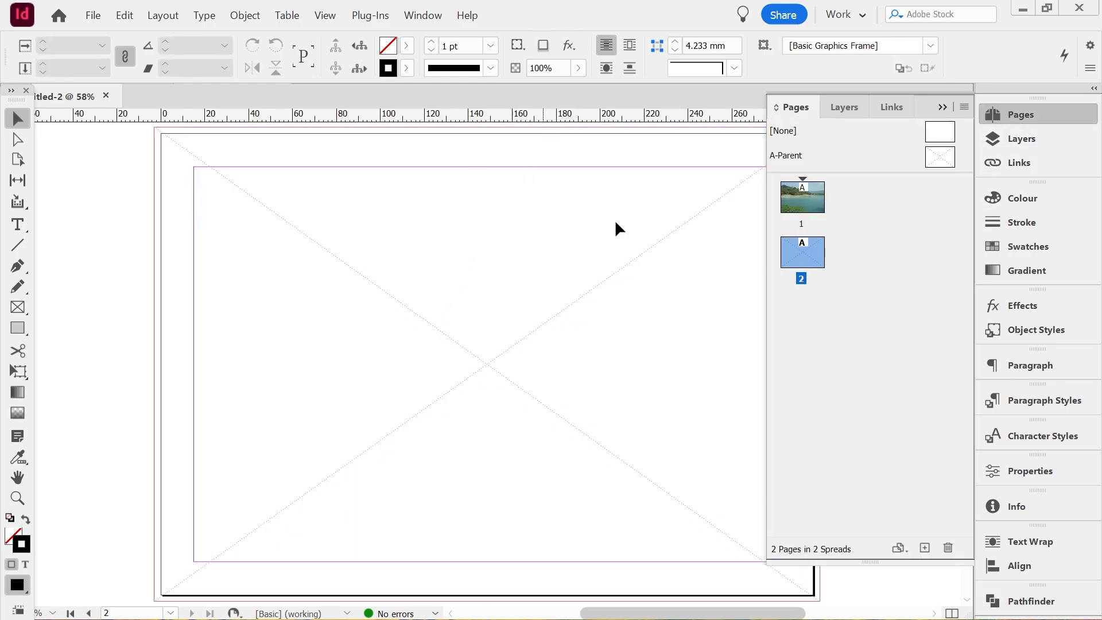
{"action": "left_click", "coordinate": [943, 107]}
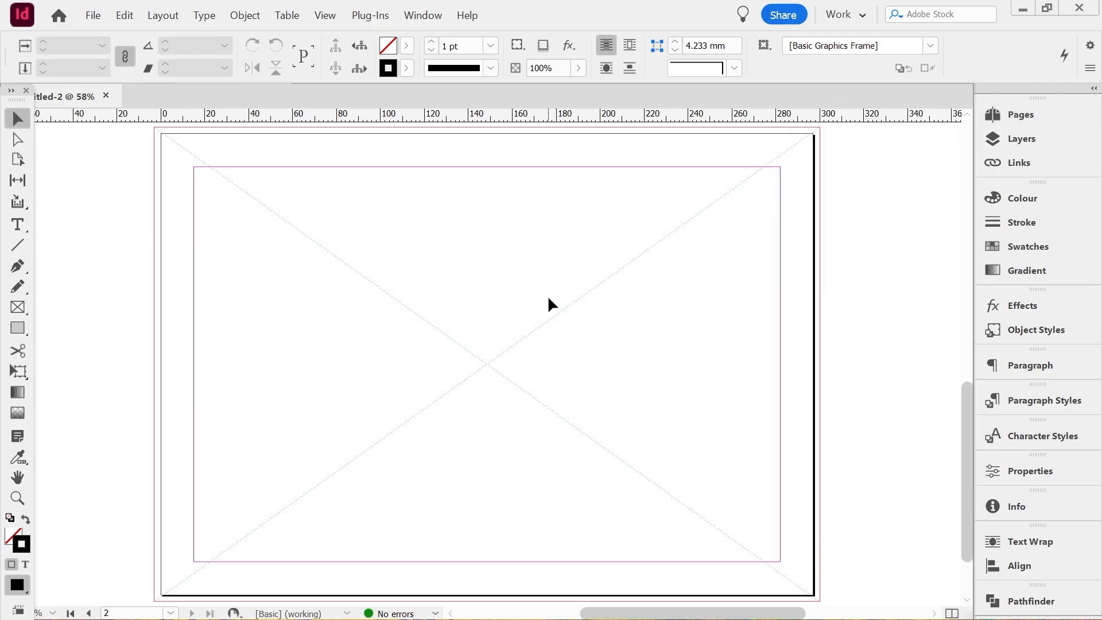
{"action": "key", "text": "ctrl+d"}
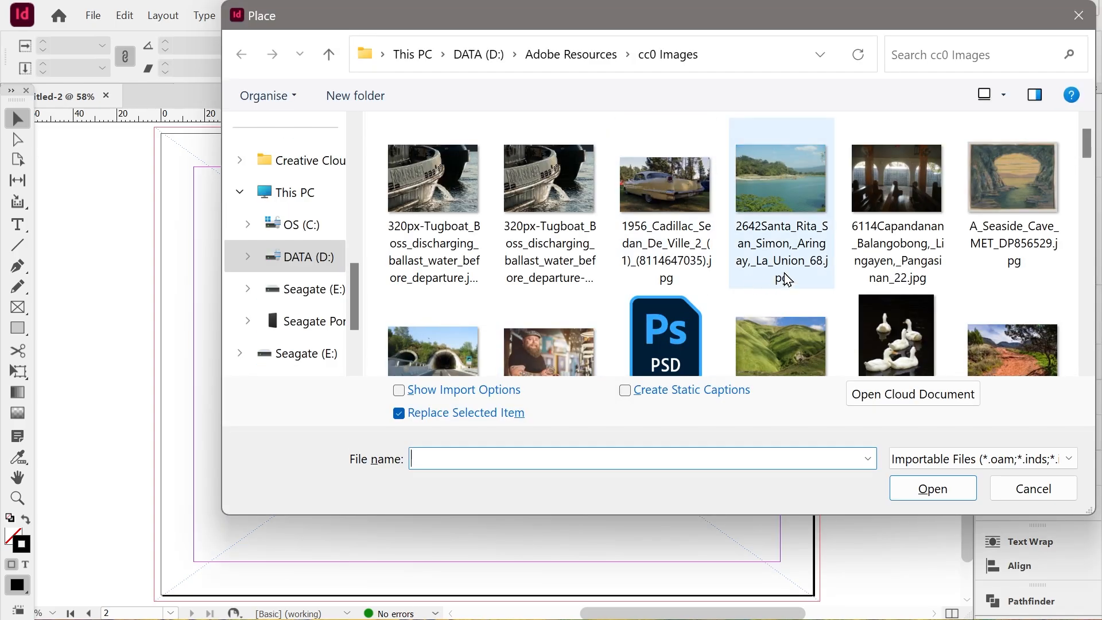
{"action": "left_click", "coordinate": [779, 325]}
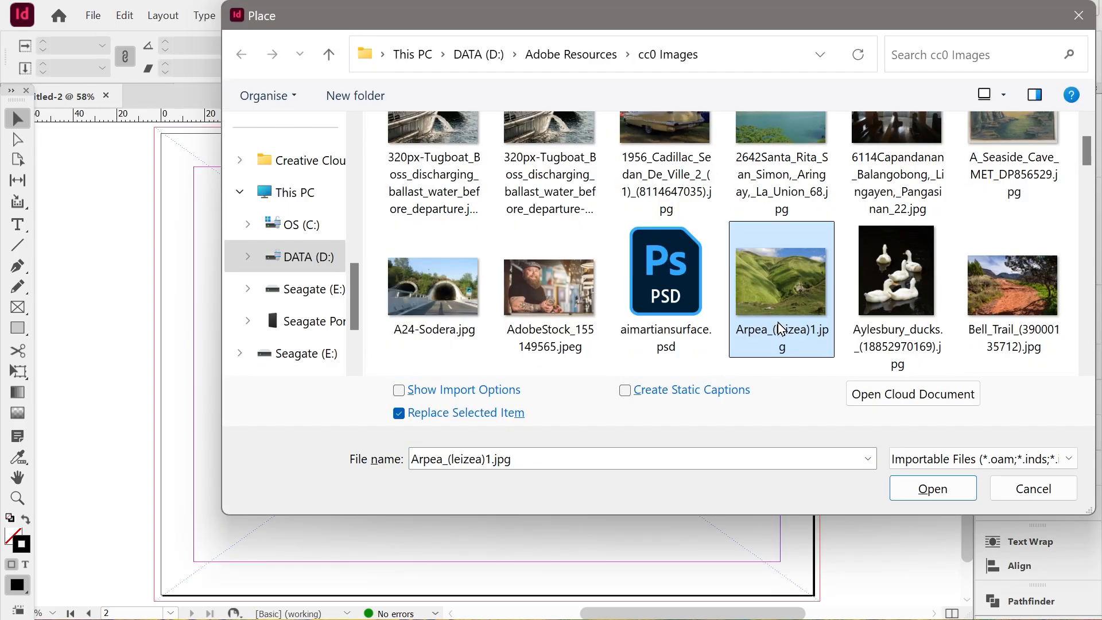
{"action": "double_click", "coordinate": [771, 286]}
{"action": "double_click", "coordinate": [752, 281]}
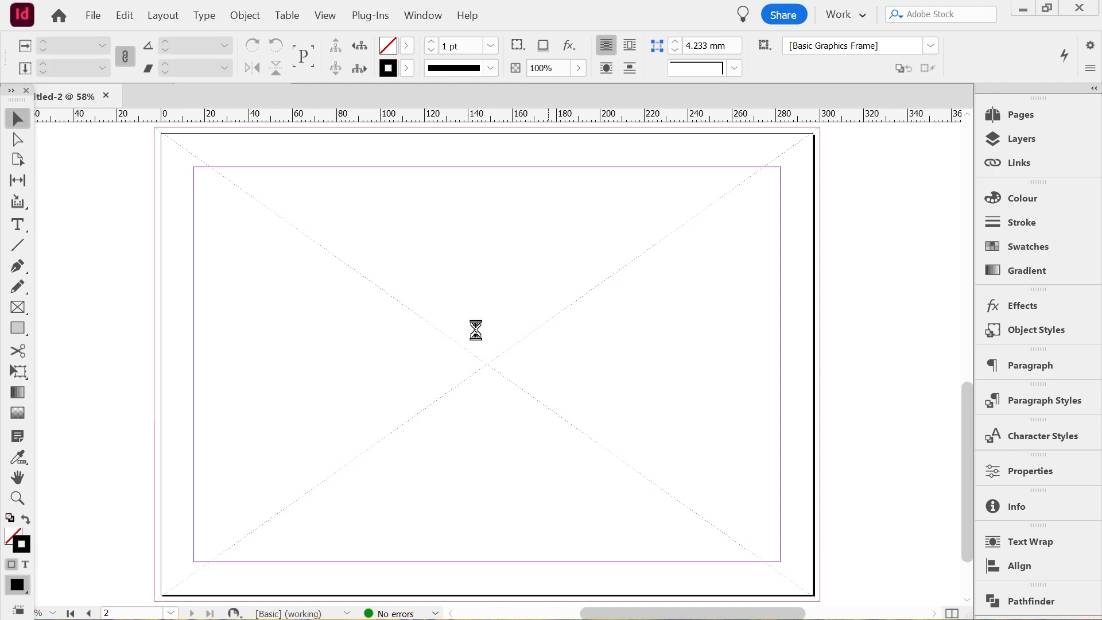
{"action": "left_click", "coordinate": [453, 329]}
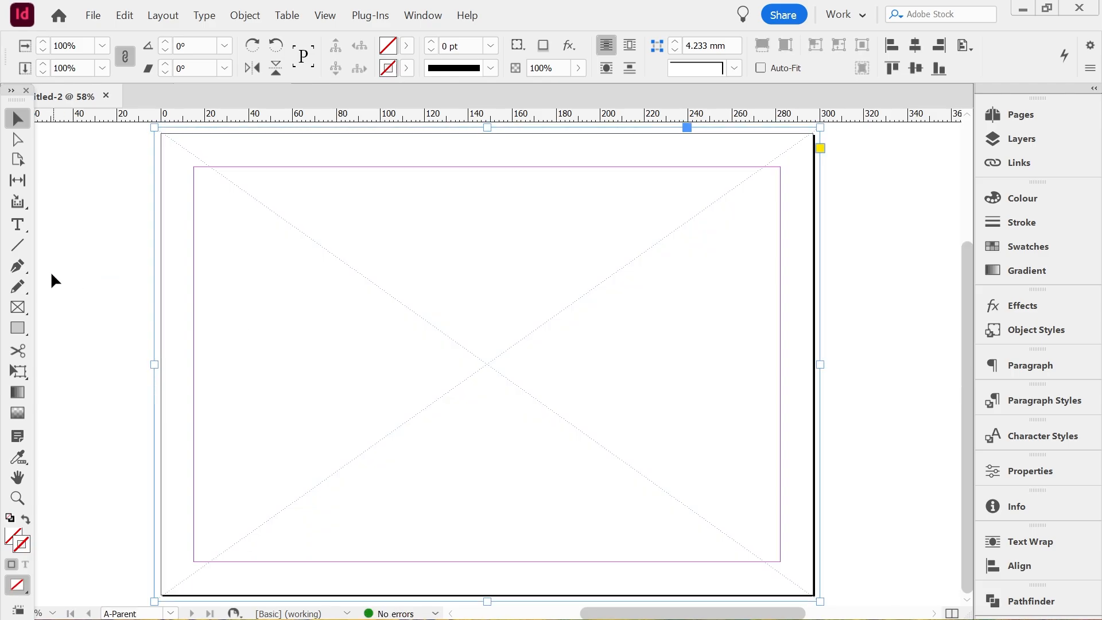
Return to the A-Parent page and select its full-bleed placeholder frame
{"action": "left_click", "coordinate": [52, 272]}
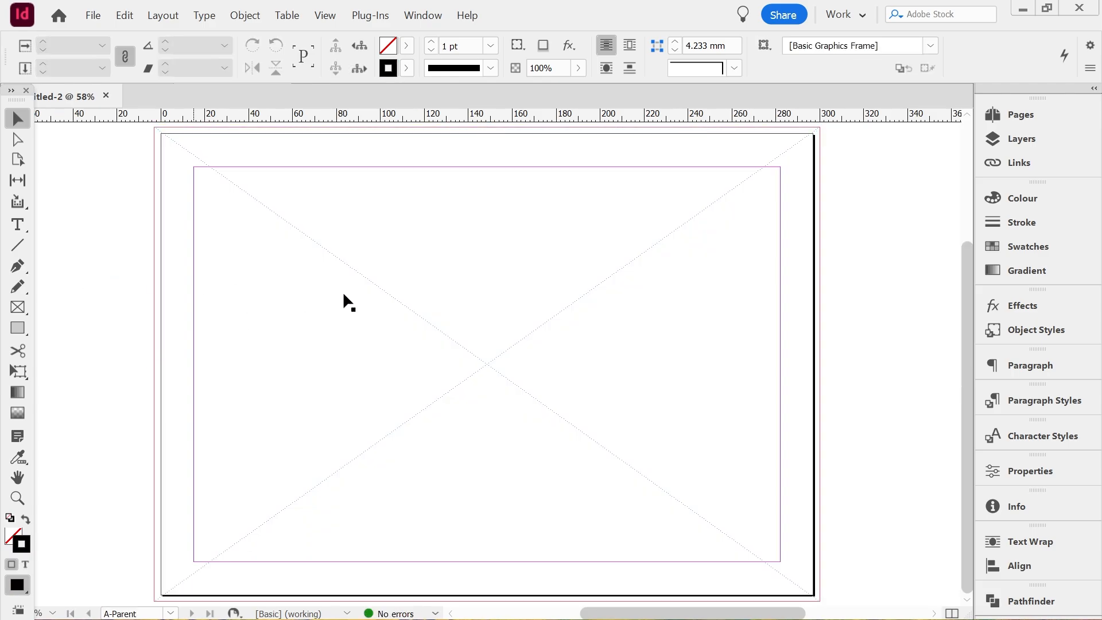
{"action": "left_click", "coordinate": [364, 294]}
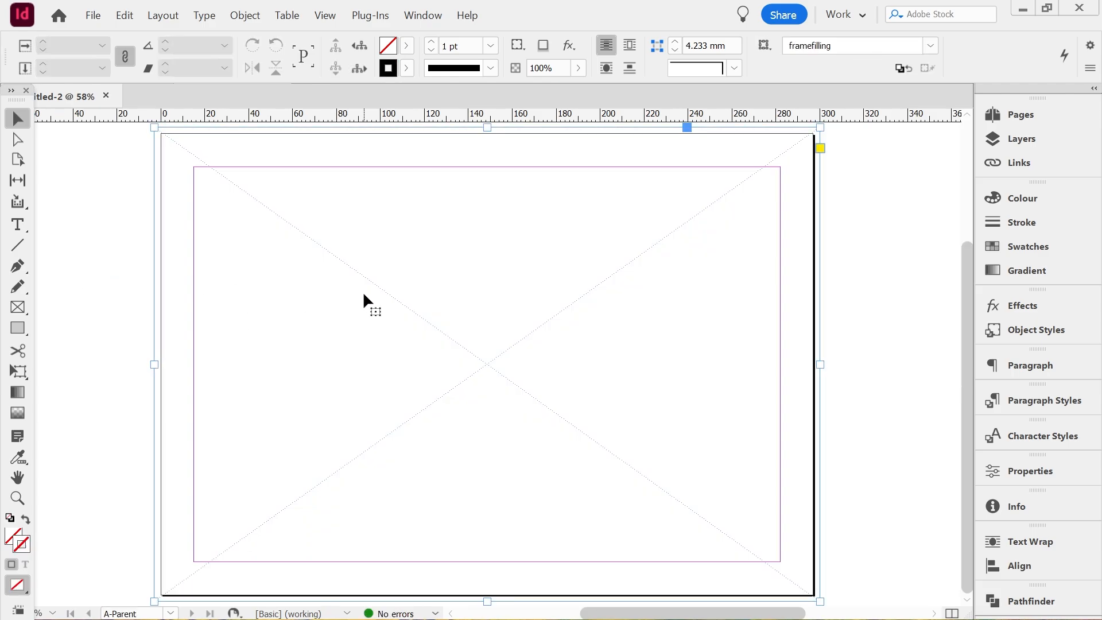
{"action": "left_click", "coordinate": [1019, 137]}
{"action": "left_click", "coordinate": [1022, 121]}
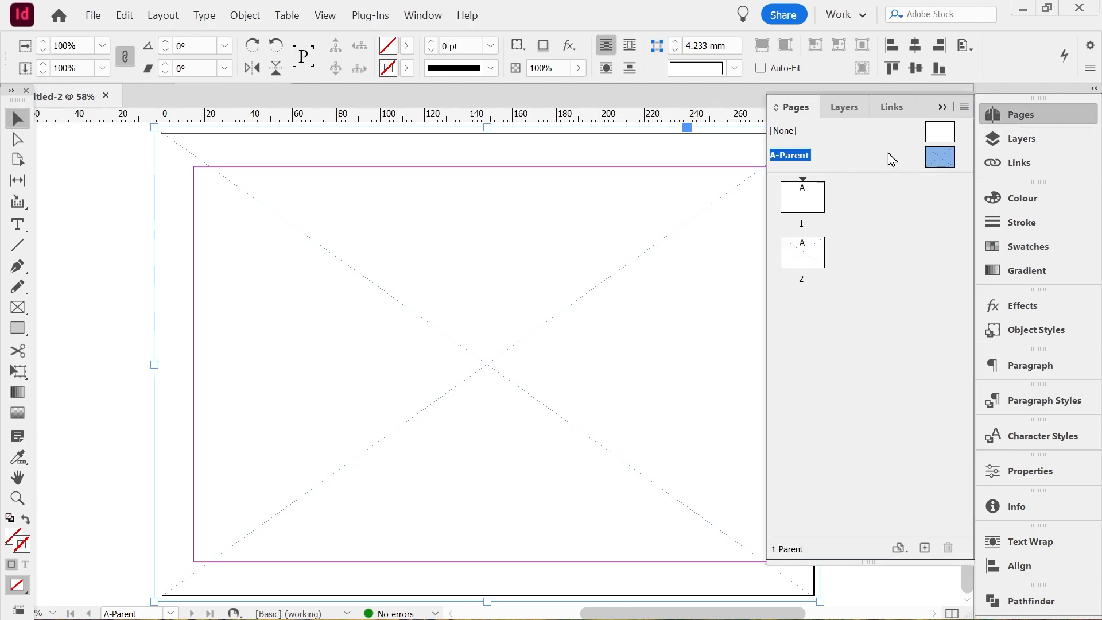
{"action": "left_click", "coordinate": [943, 107]}
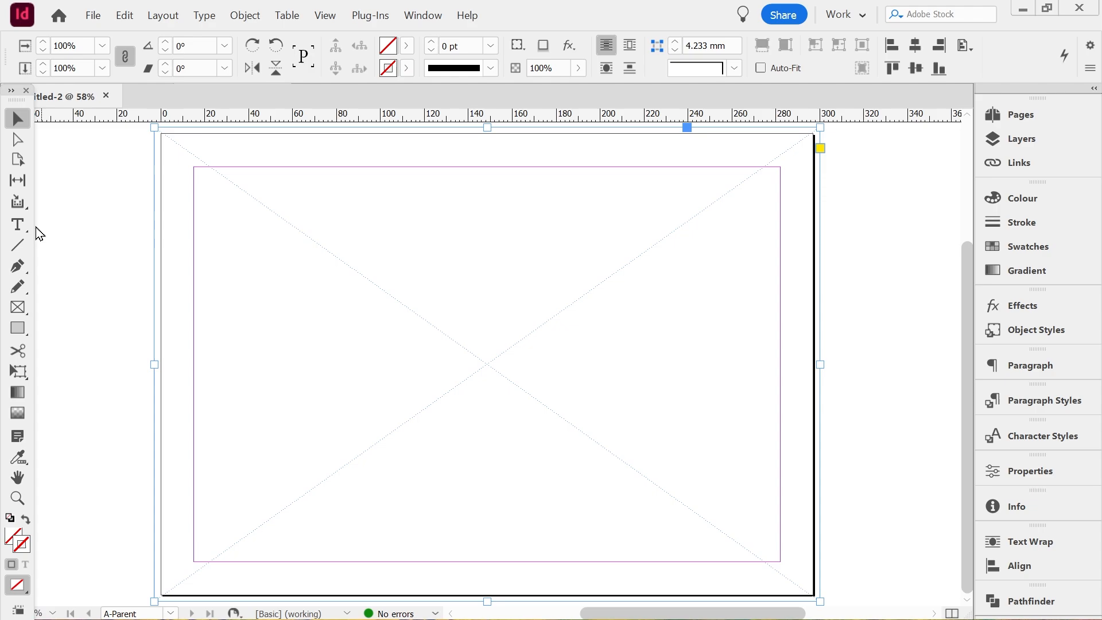
Rename Layer 1 as image
{"action": "left_click", "coordinate": [19, 227]}
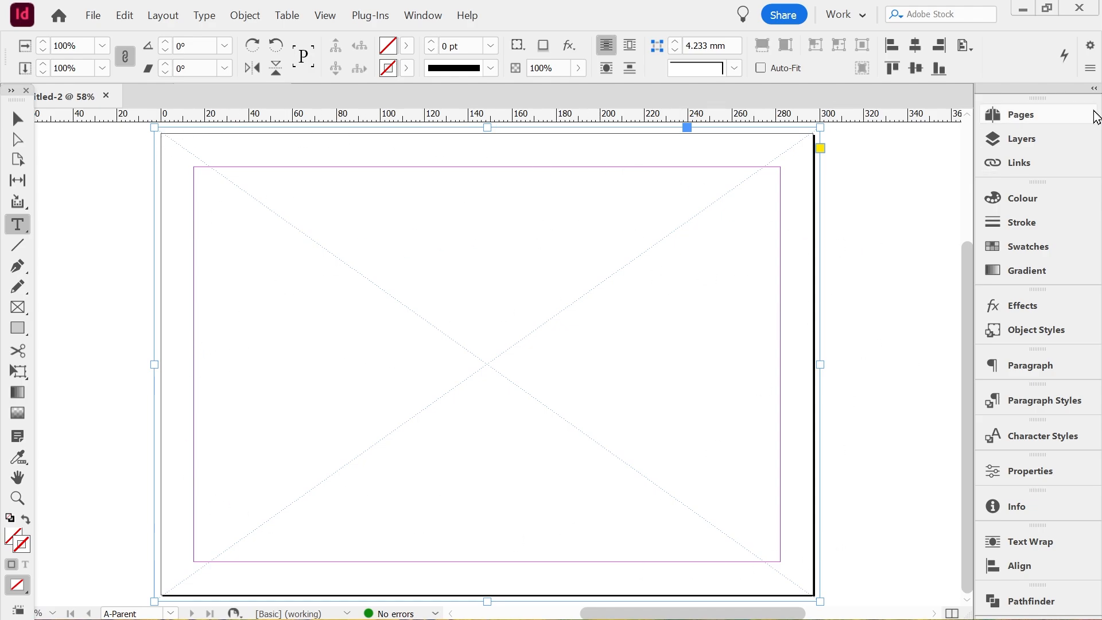
{"action": "left_click", "coordinate": [1025, 140]}
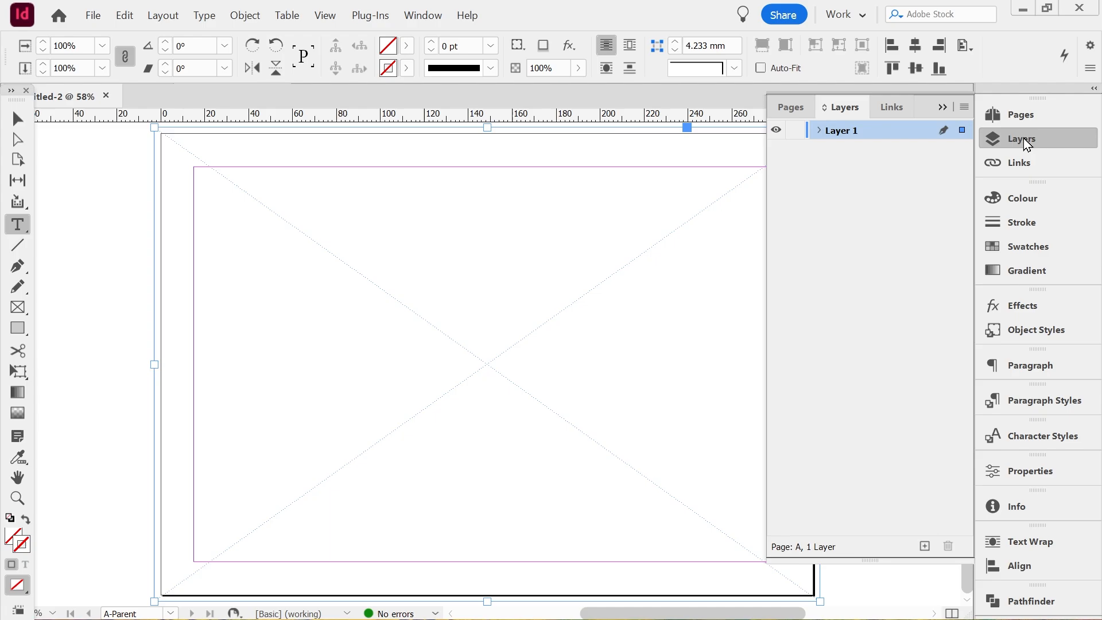
{"action": "double_click", "coordinate": [862, 132]}
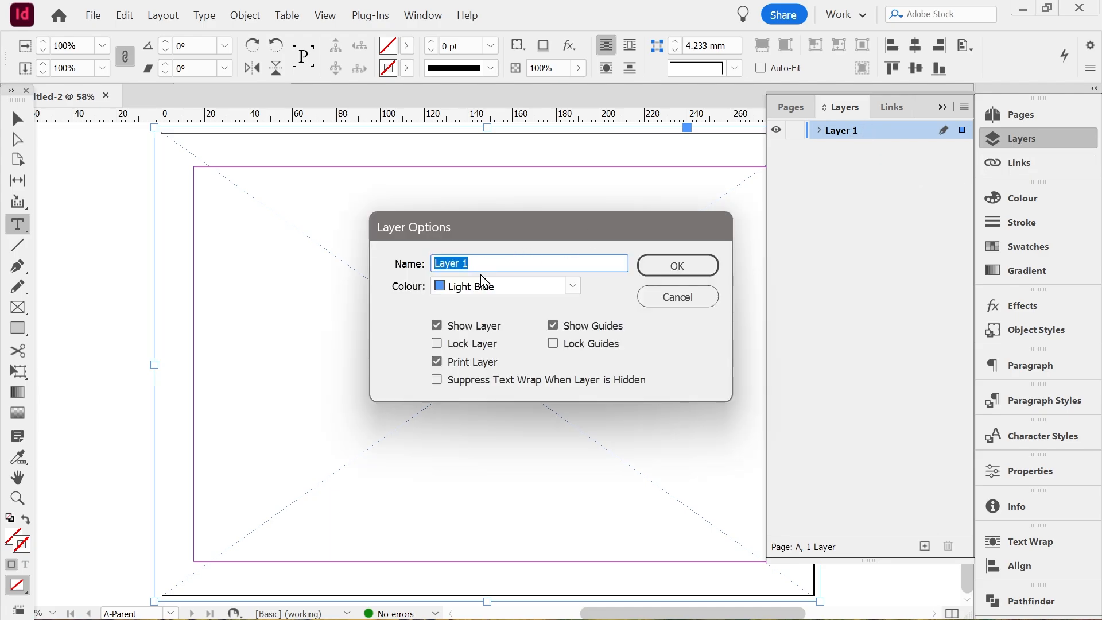
{"action": "type", "text": "image"}
{"action": "left_click", "coordinate": [672, 266]}
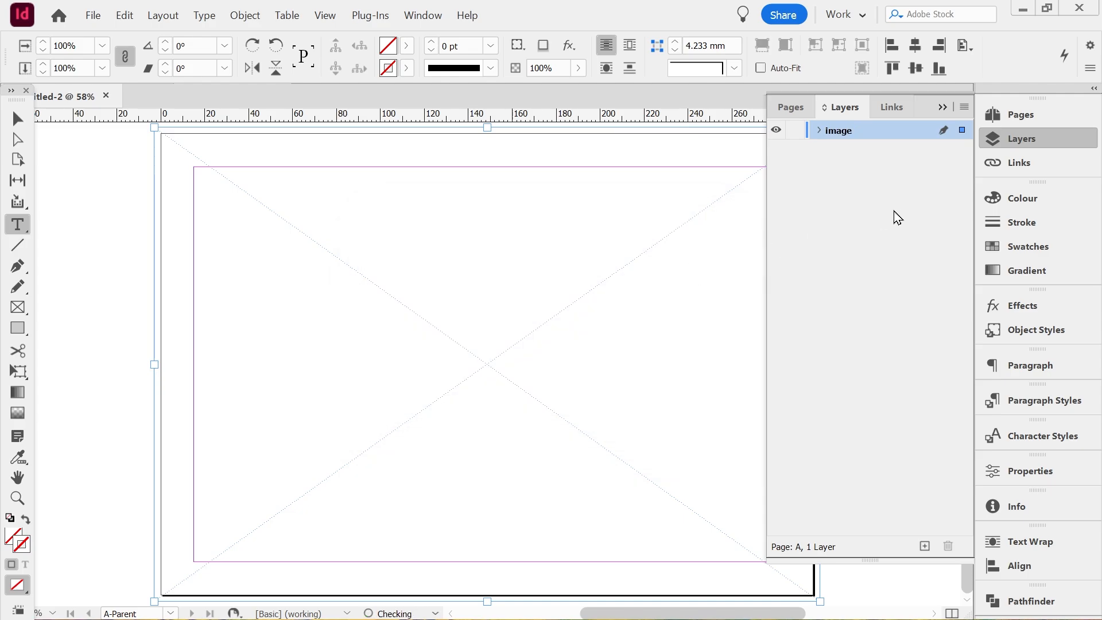
Add a new layer named text above the image layer and lock the image layer
{"action": "left_click", "coordinate": [927, 547]}
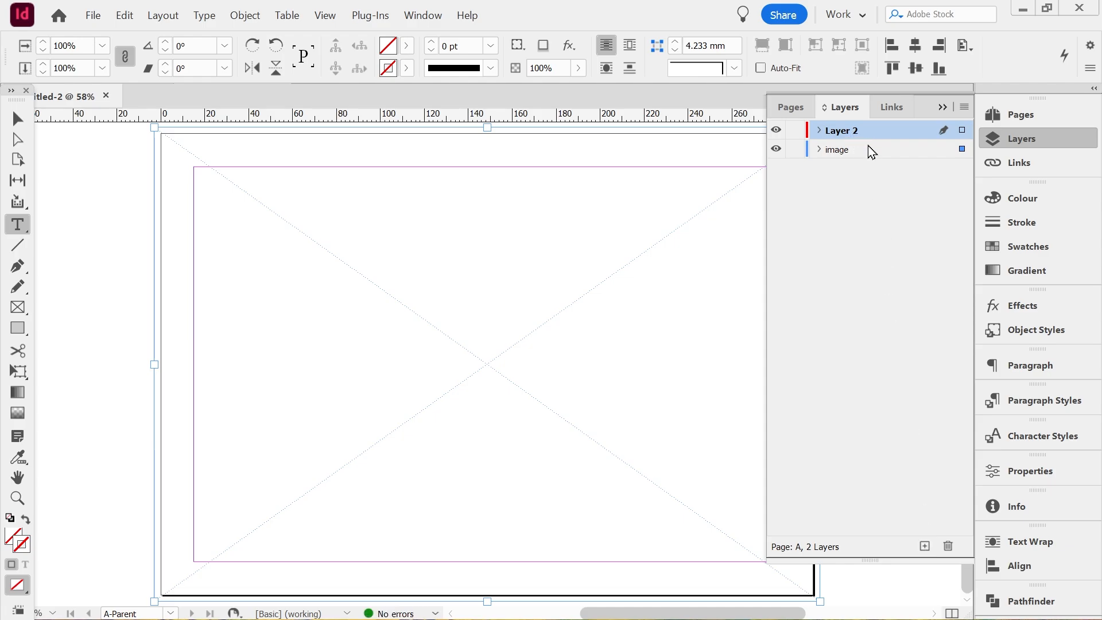
{"action": "left_click", "coordinate": [795, 149]}
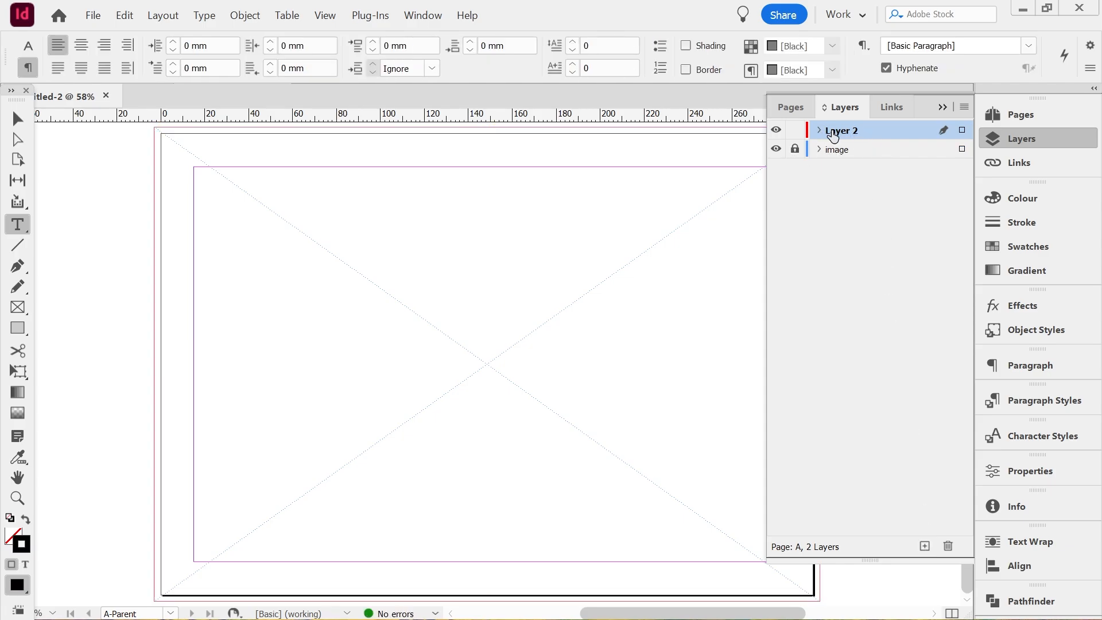
{"action": "double_click", "coordinate": [833, 132]}
{"action": "type", "text": "text"}
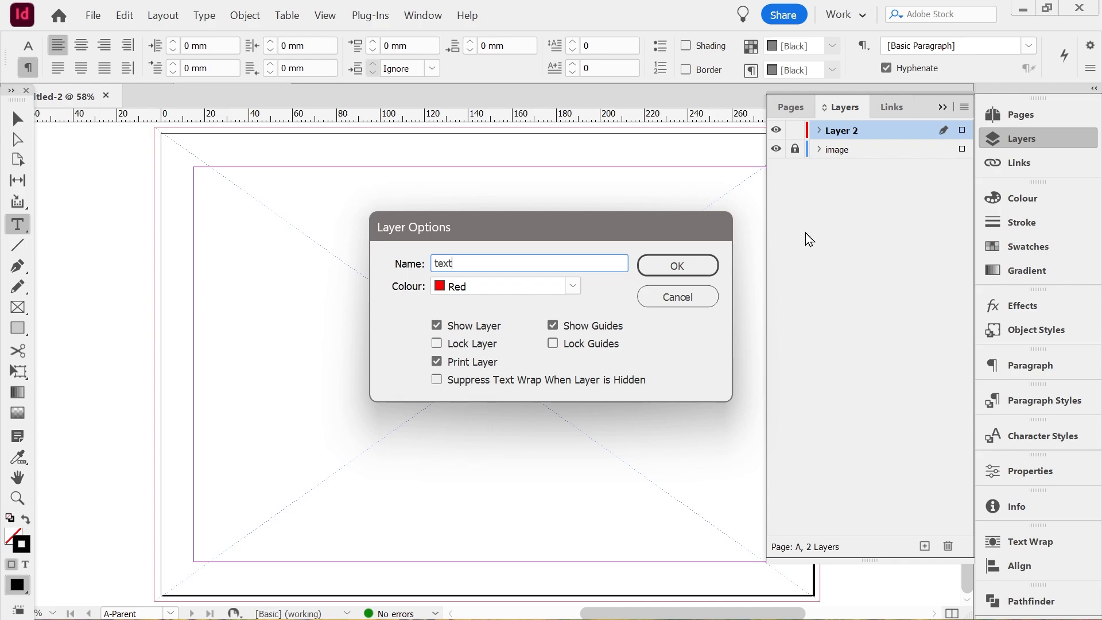
{"action": "left_click", "coordinate": [690, 263]}
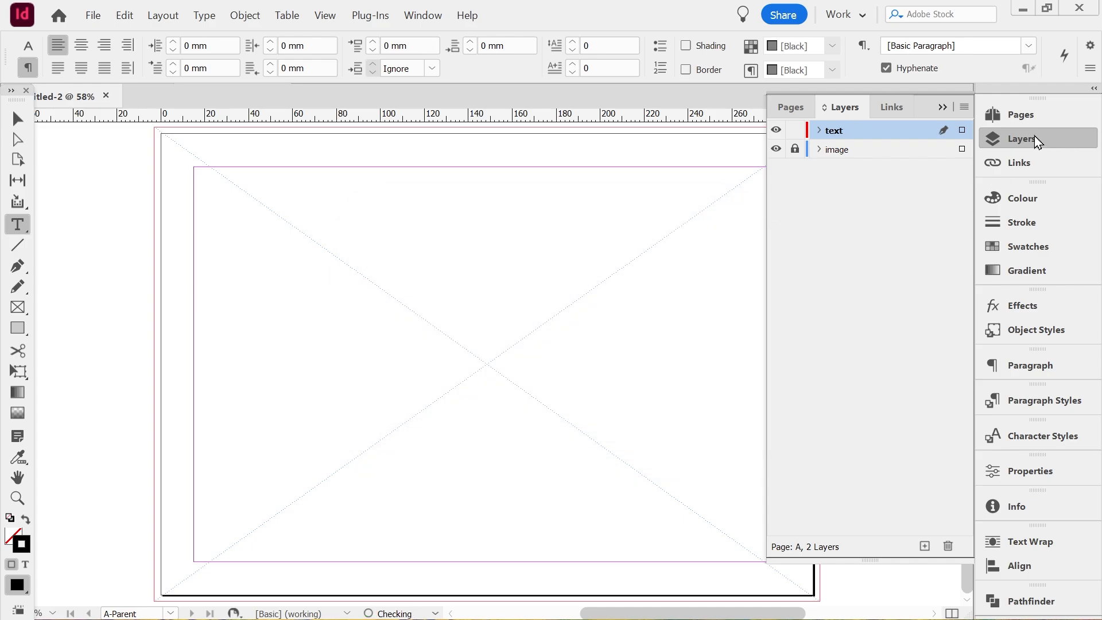
On the text layer, draw a text frame filling the left half of the area inside the page margins
{"action": "left_click", "coordinate": [844, 148]}
{"action": "left_click", "coordinate": [849, 133]}
{"action": "left_click", "coordinate": [946, 109]}
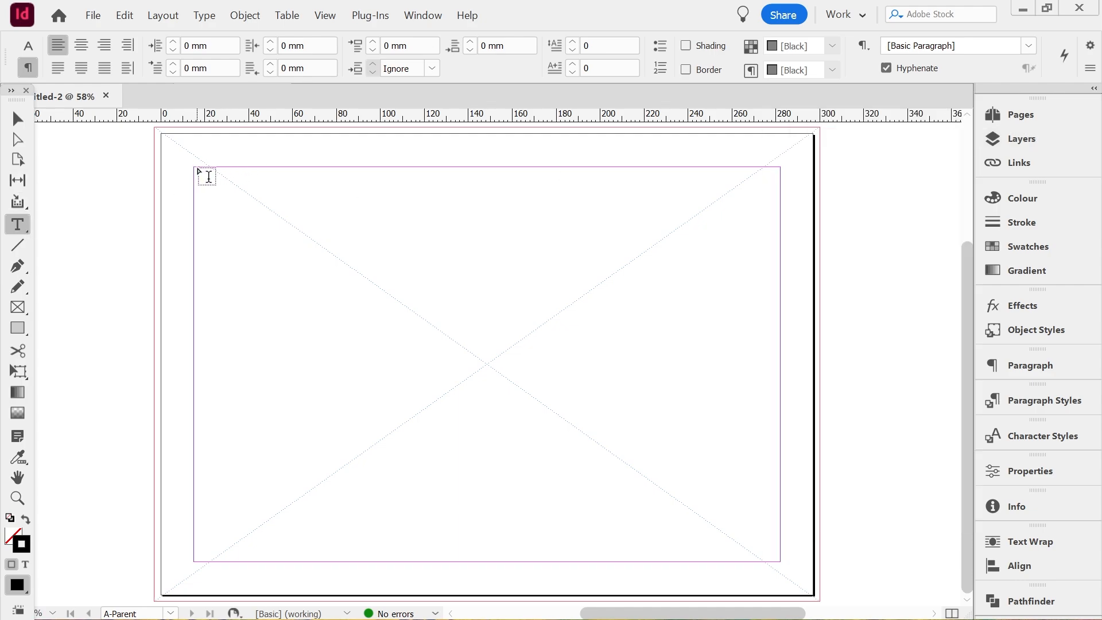
{"action": "left_click_drag", "start_coordinate": [196, 167], "coordinate": [488, 560]}
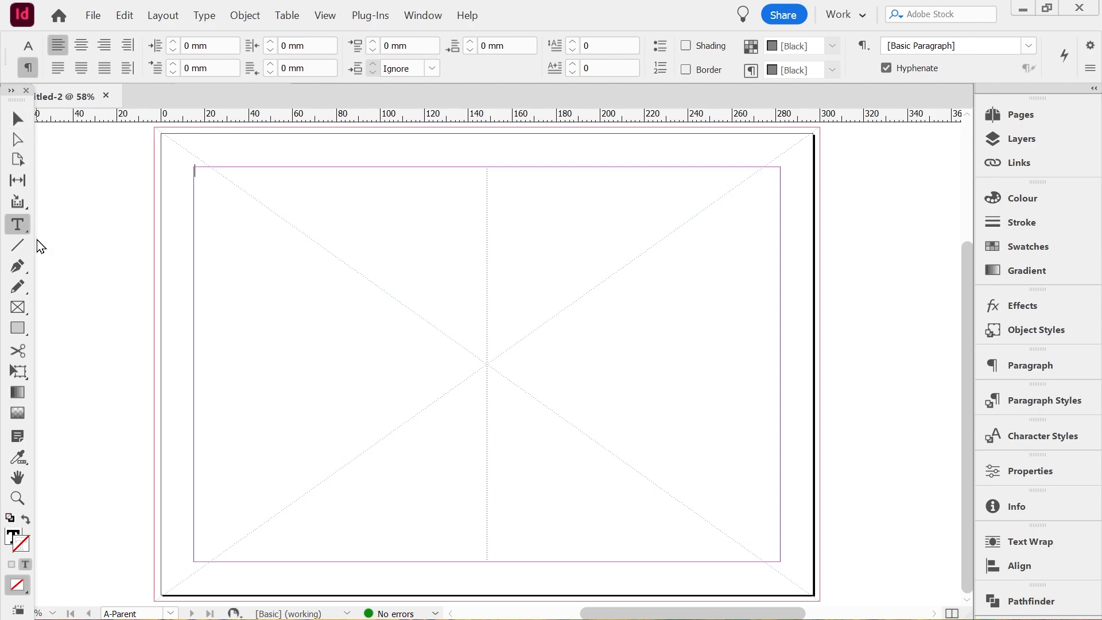
Set the text font to Cabin Sketch Bold at 72 pt and enter the placeholder text "header" in the frame
{"action": "left_click", "coordinate": [22, 48]}
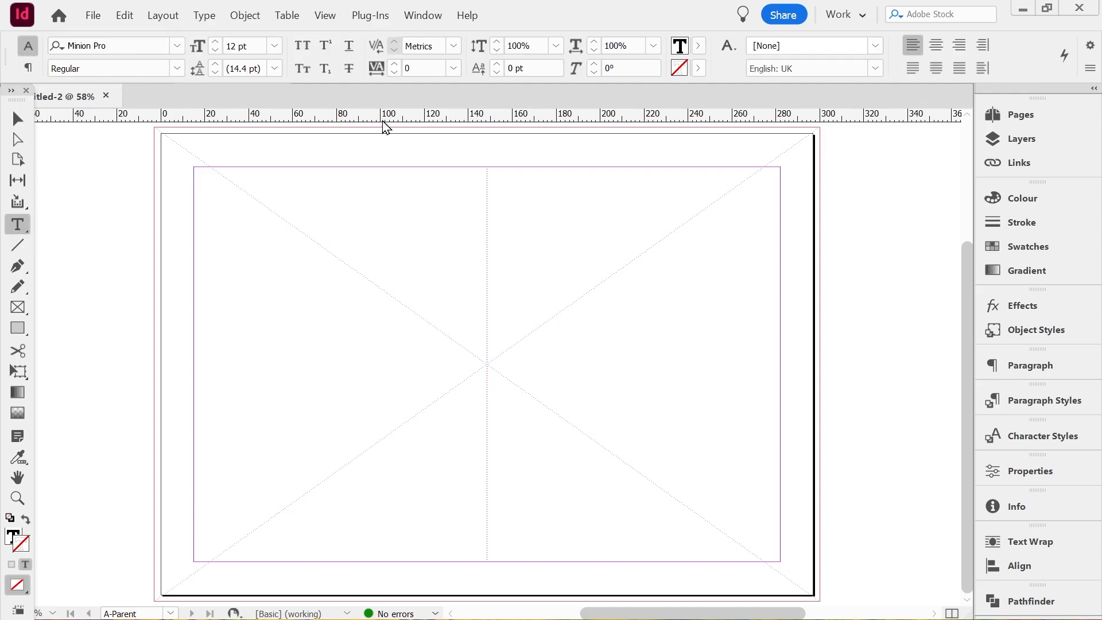
{"action": "left_click", "coordinate": [178, 46]}
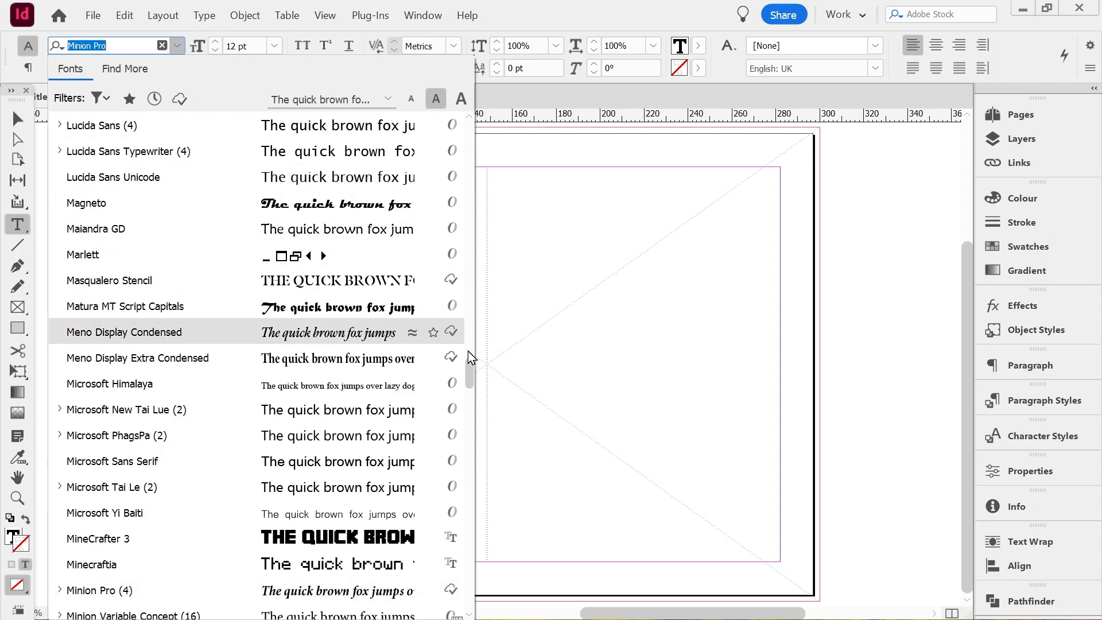
{"action": "left_click_drag", "start_coordinate": [470, 369], "coordinate": [469, 119]}
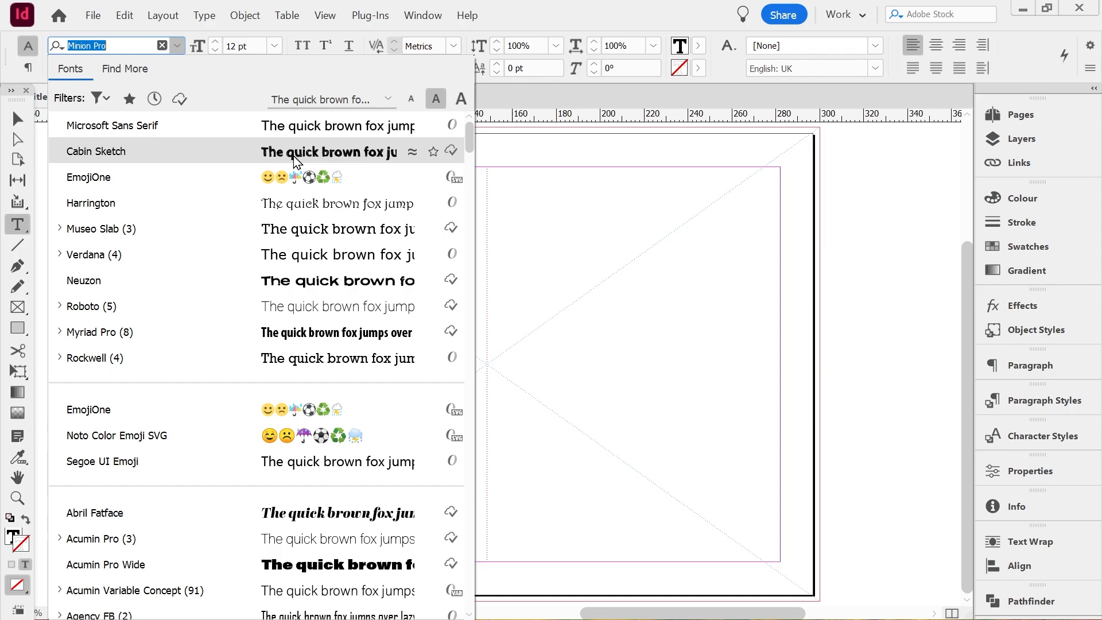
{"action": "left_click", "coordinate": [248, 159]}
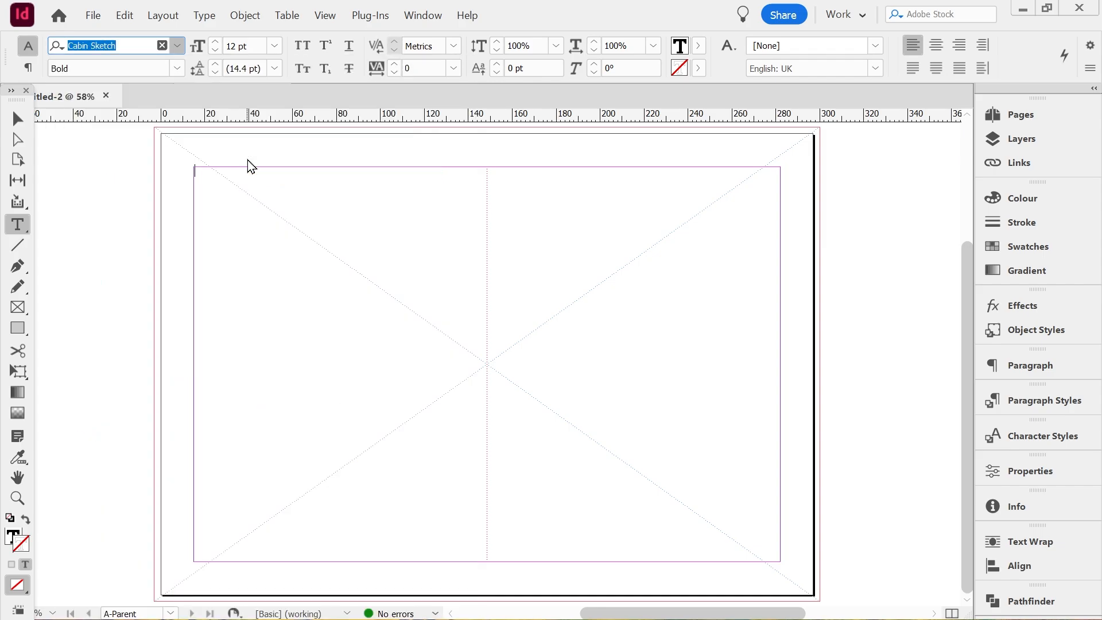
{"action": "left_click", "coordinate": [275, 46]}
{"action": "left_click", "coordinate": [247, 319]}
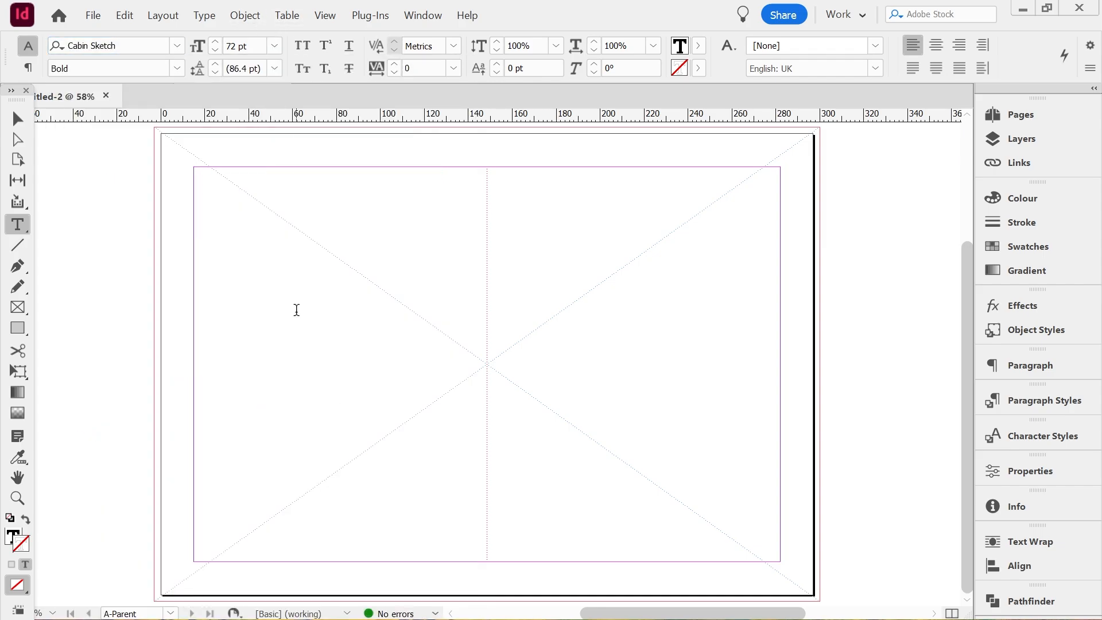
{"action": "type", "text": "header"}
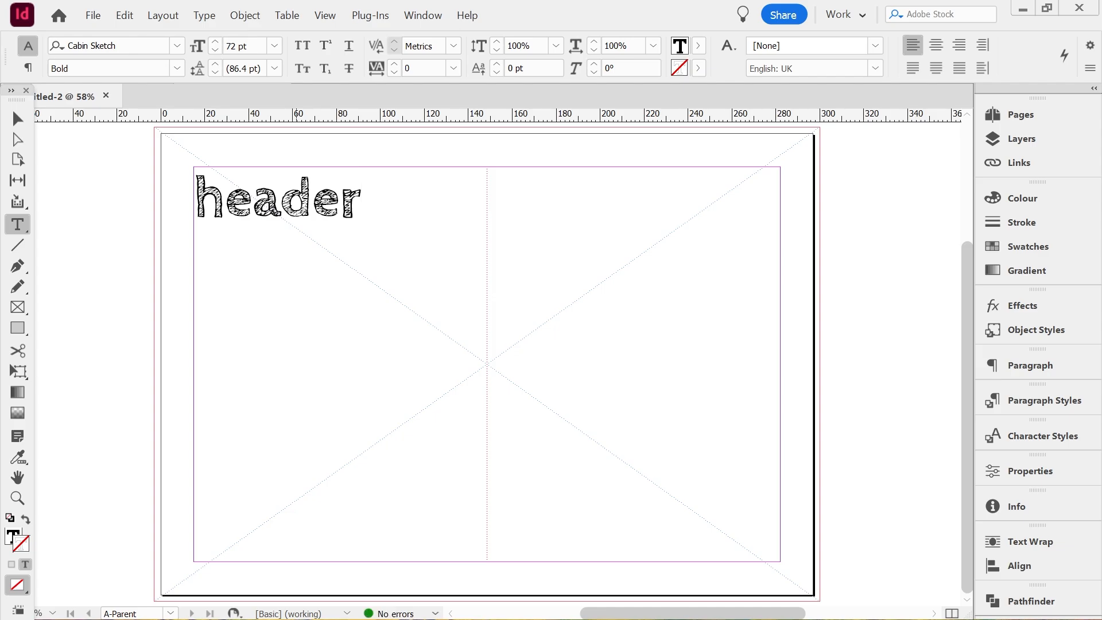
Centre the word "header" horizontally and set its space after to 11 mm
{"action": "left_click", "coordinate": [17, 119]}
{"action": "left_click", "coordinate": [360, 227]}
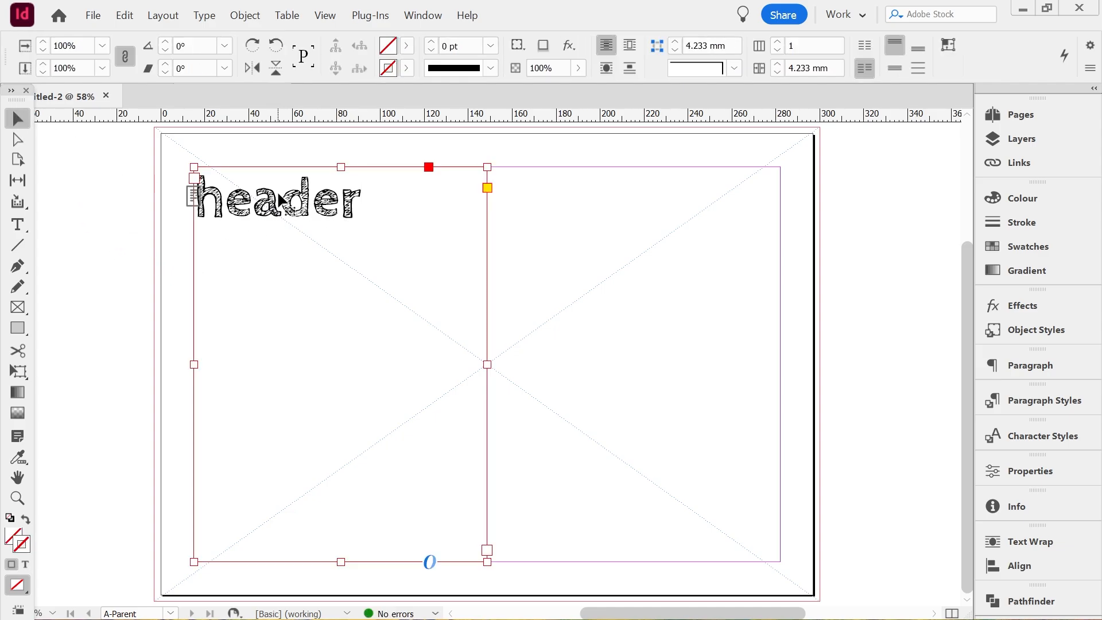
{"action": "double_click", "coordinate": [315, 214]}
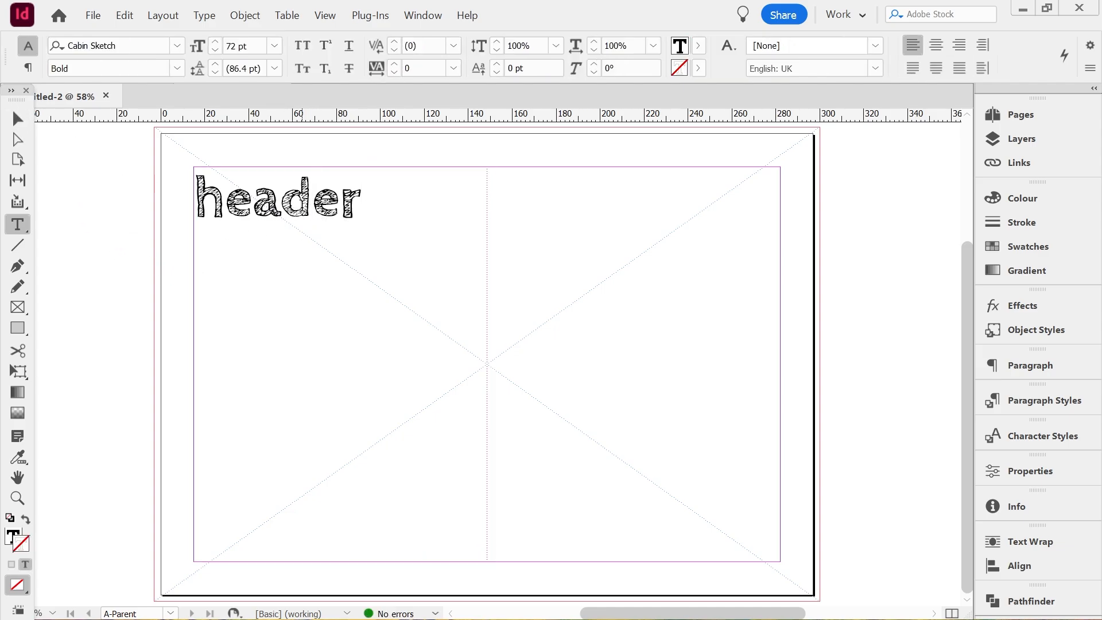
{"action": "double_click", "coordinate": [302, 206]}
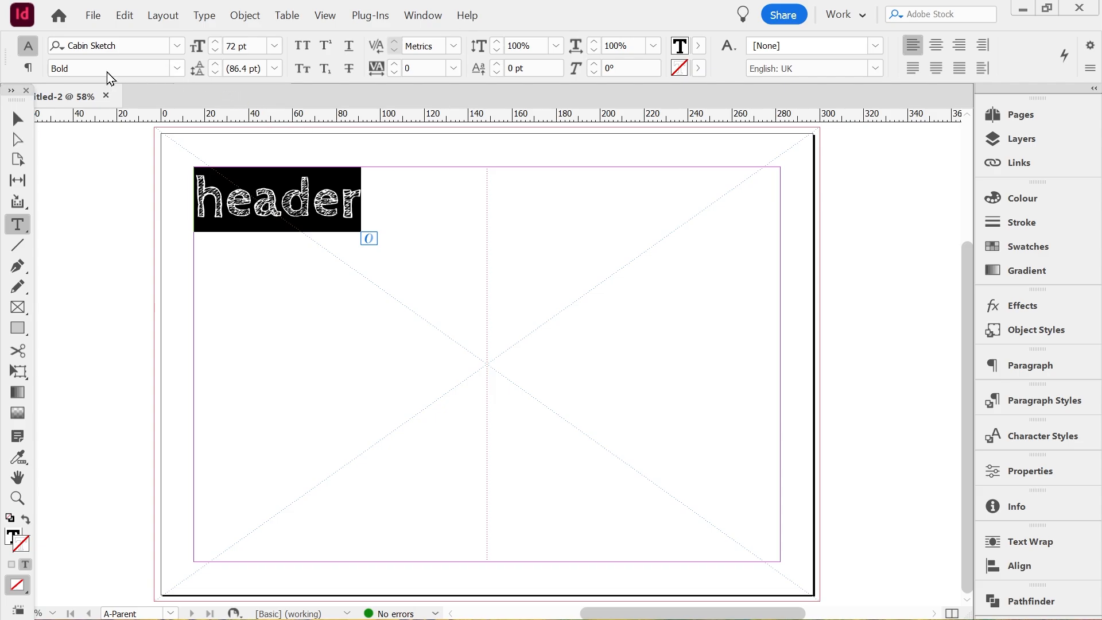
{"action": "left_click", "coordinate": [28, 67]}
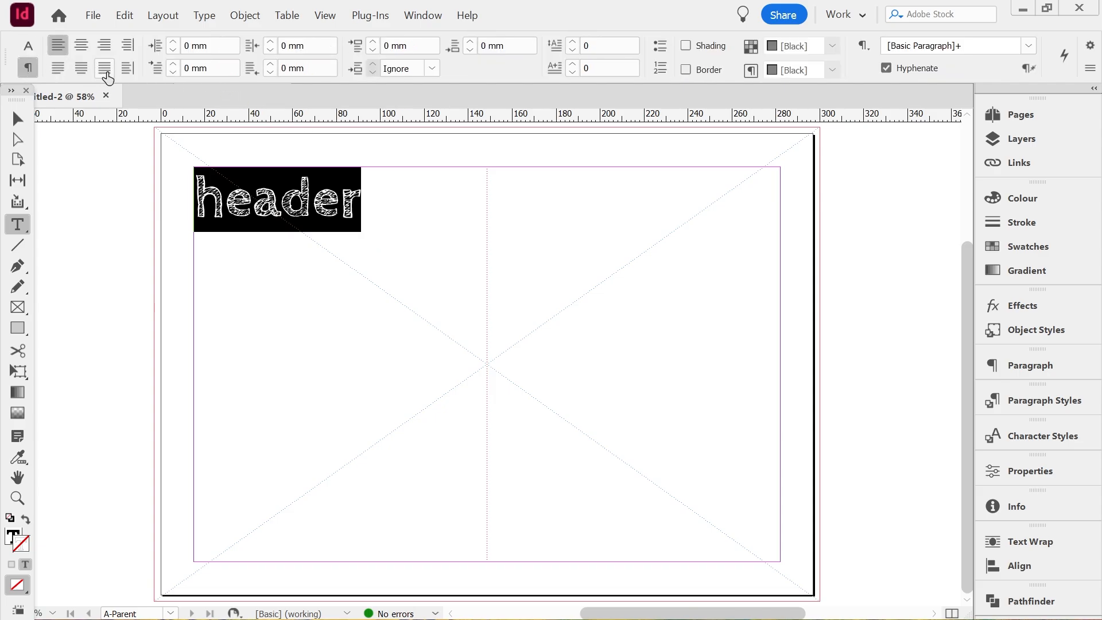
{"action": "left_click", "coordinate": [82, 46]}
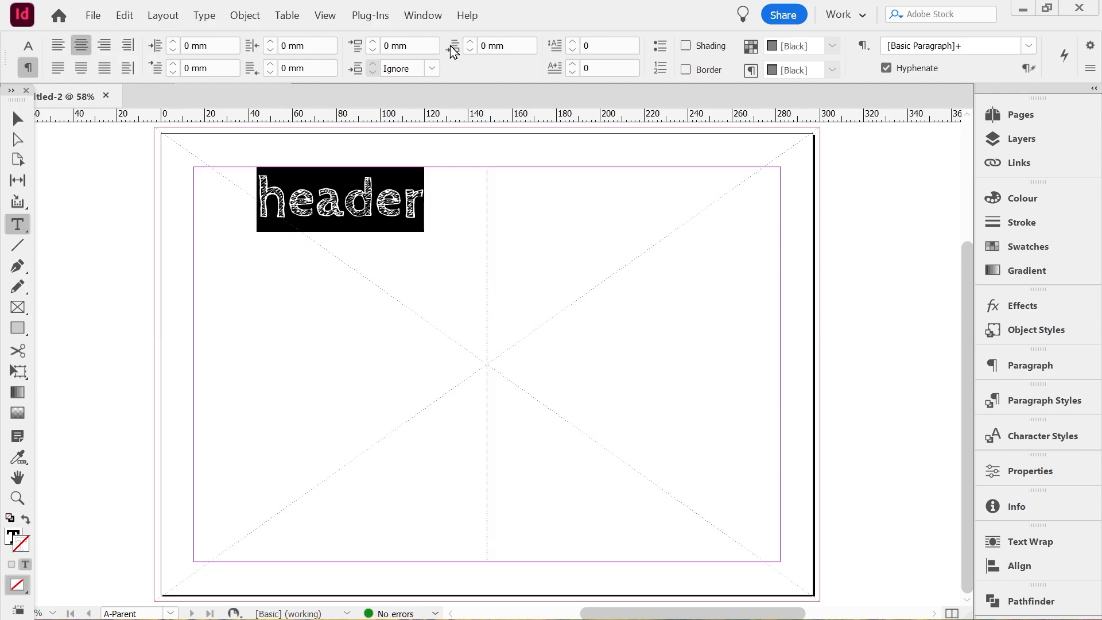
{"action": "left_click", "coordinate": [471, 41]}
{"action": "left_click", "coordinate": [471, 40]}
{"action": "left_click", "coordinate": [472, 41]}
{"action": "left_click", "coordinate": [472, 41]}
{"action": "left_click", "coordinate": [472, 40]}
{"action": "left_click", "coordinate": [472, 41]}
{"action": "left_click", "coordinate": [472, 41]}
{"action": "left_click", "coordinate": [471, 41]}
{"action": "left_click", "coordinate": [471, 40]}
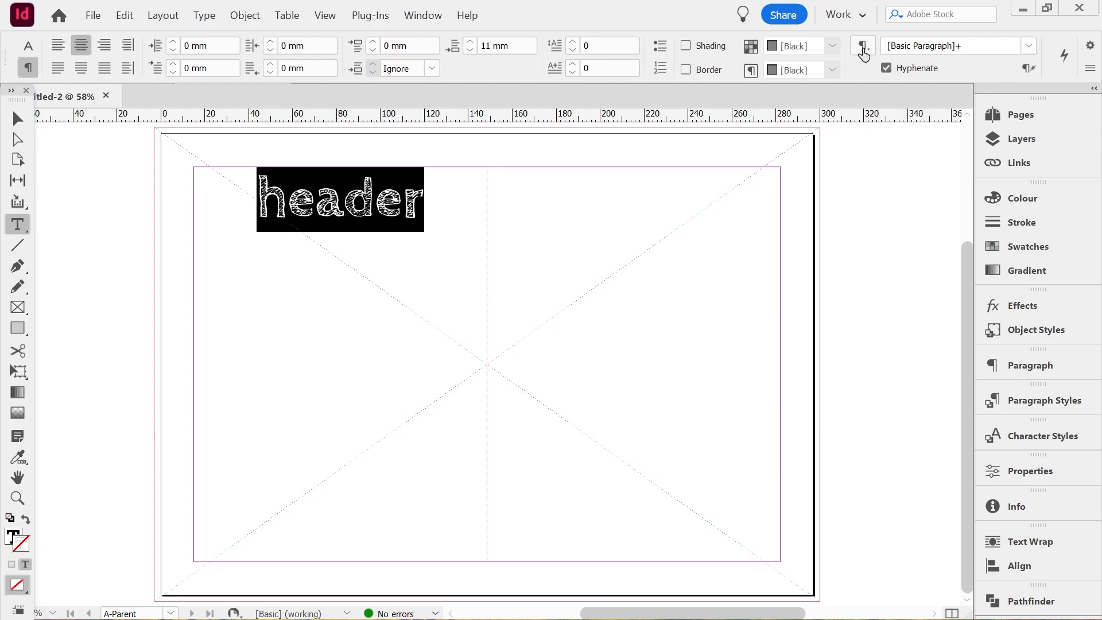
Create a paragraph style named header from the formatted text and apply it to the selected word
{"action": "left_click", "coordinate": [864, 55]}
{"action": "left_click", "coordinate": [848, 49]}
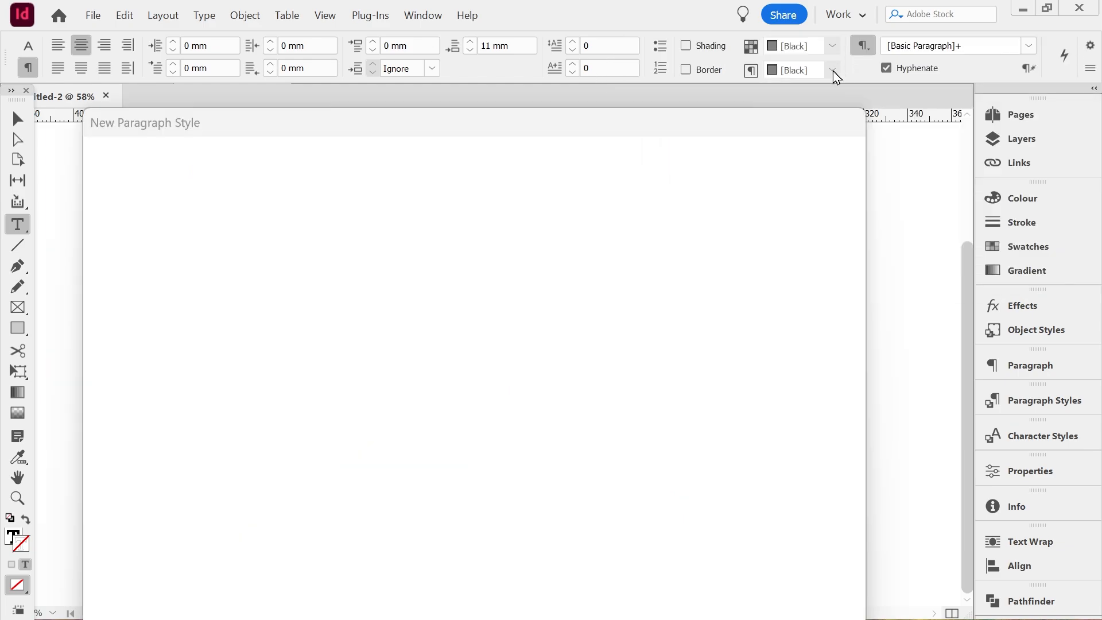
{"action": "type", "text": "header"}
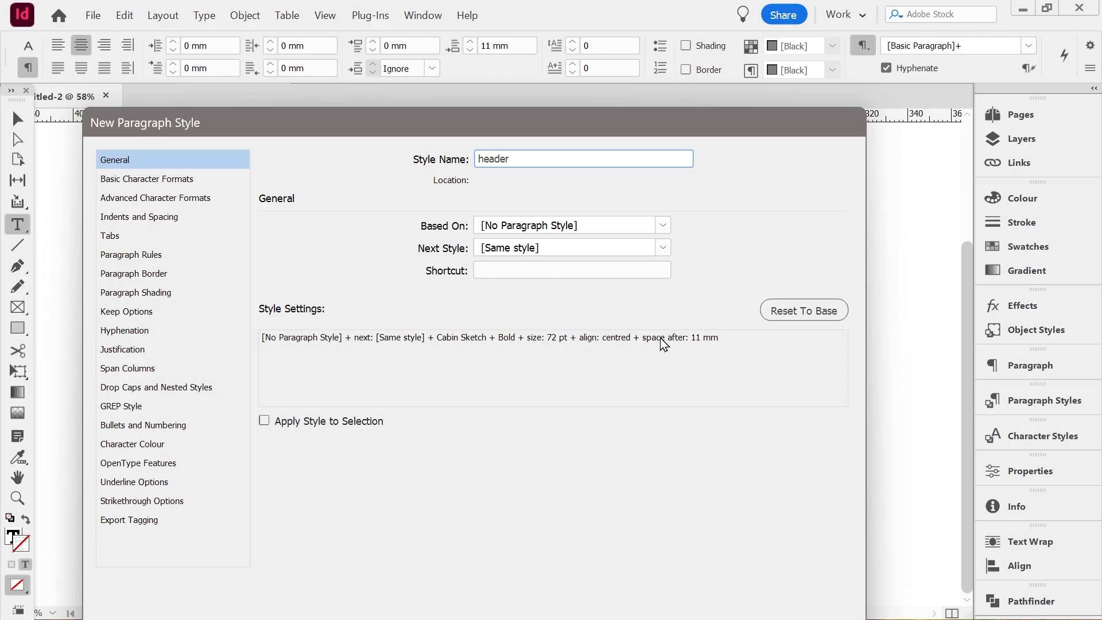
{"action": "key", "text": "Return"}
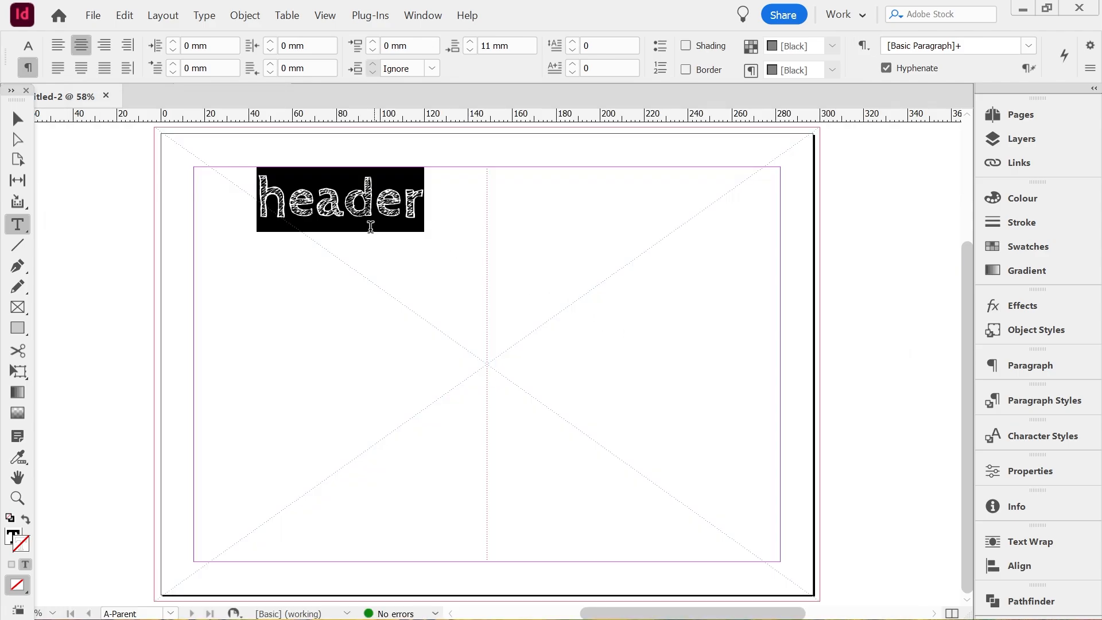
{"action": "left_click", "coordinate": [1023, 405]}
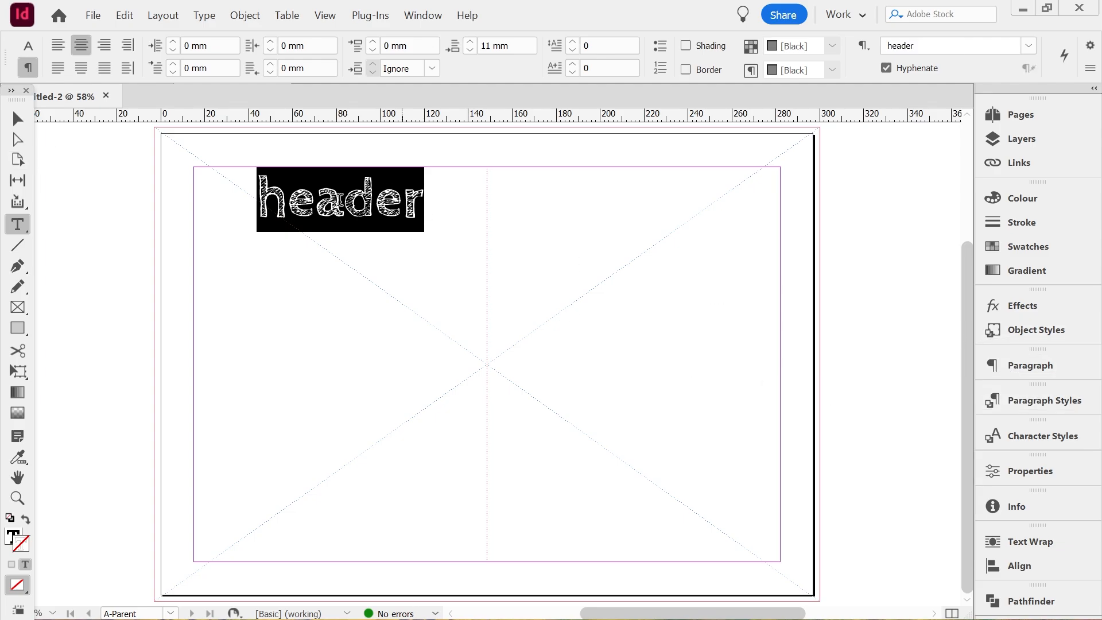
Align the text vertically to the centre of its frame
{"action": "left_click", "coordinate": [17, 120]}
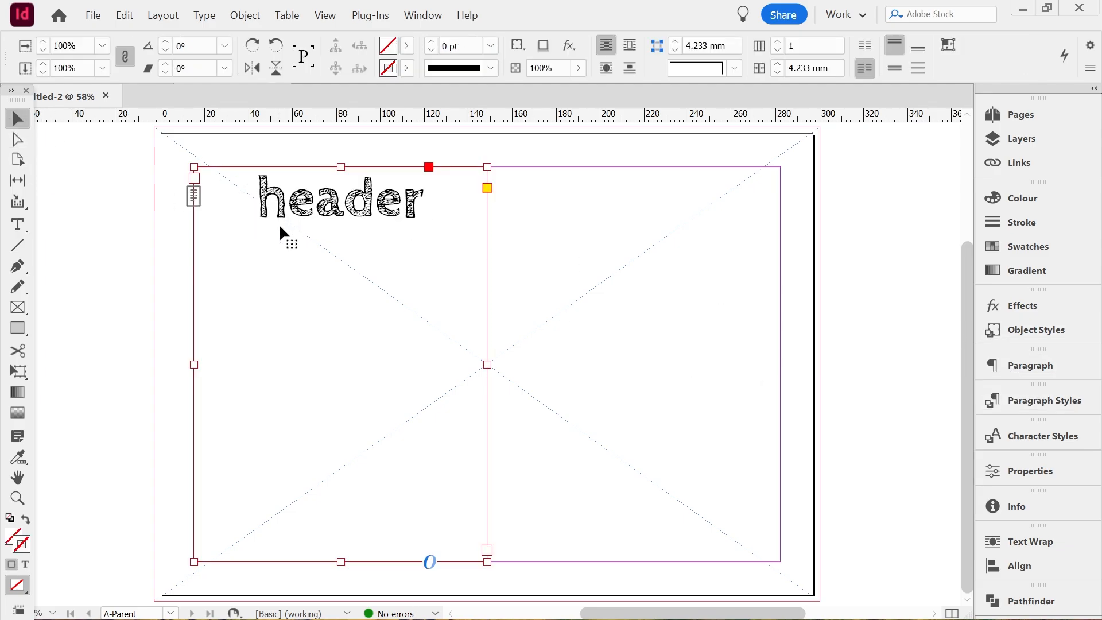
{"action": "left_click", "coordinate": [172, 244]}
{"action": "left_click", "coordinate": [225, 244]}
{"action": "left_click", "coordinate": [896, 67]}
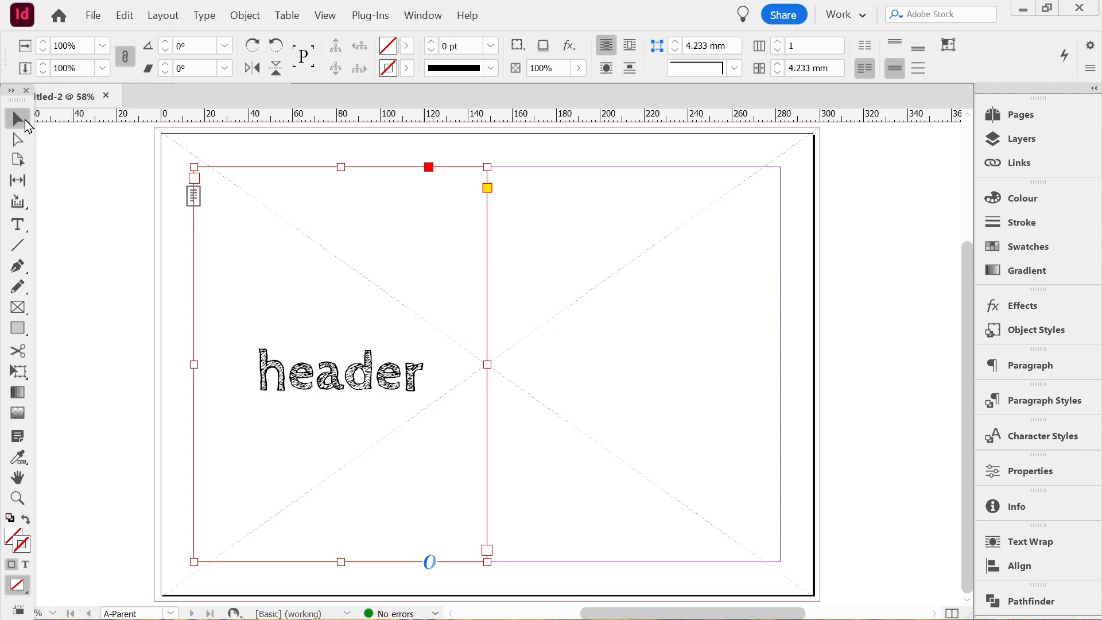
Delete the placeholder word "header" from the text frame and deselect the frame
{"action": "double_click", "coordinate": [376, 376]}
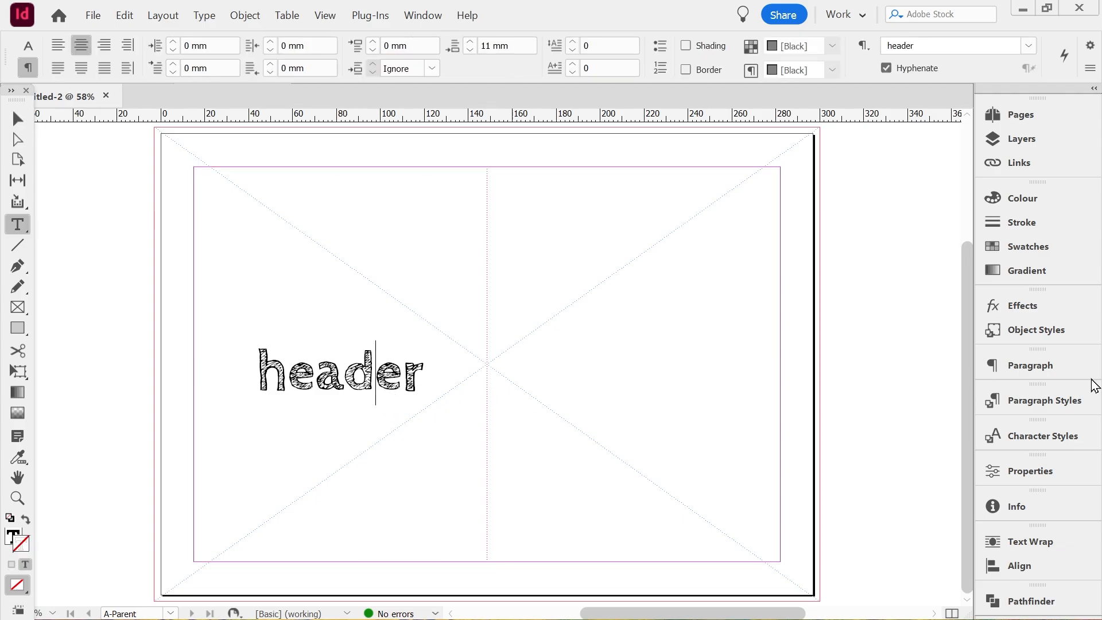
{"action": "left_click", "coordinate": [1045, 401]}
{"action": "left_click", "coordinate": [1045, 401]}
{"action": "left_click", "coordinate": [28, 125]}
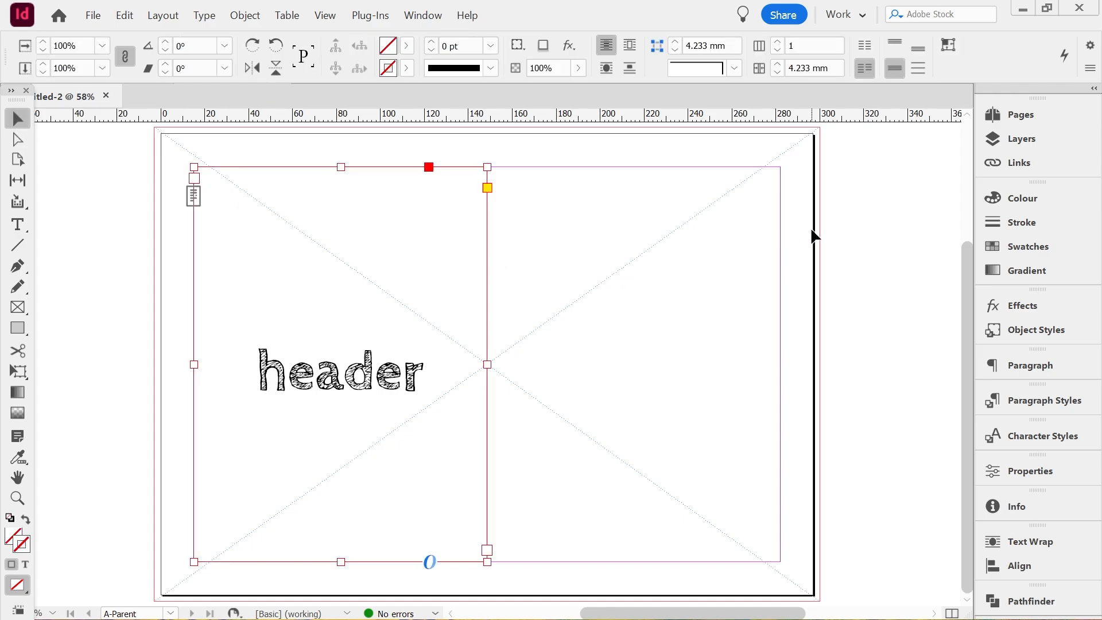
{"action": "double_click", "coordinate": [370, 342]}
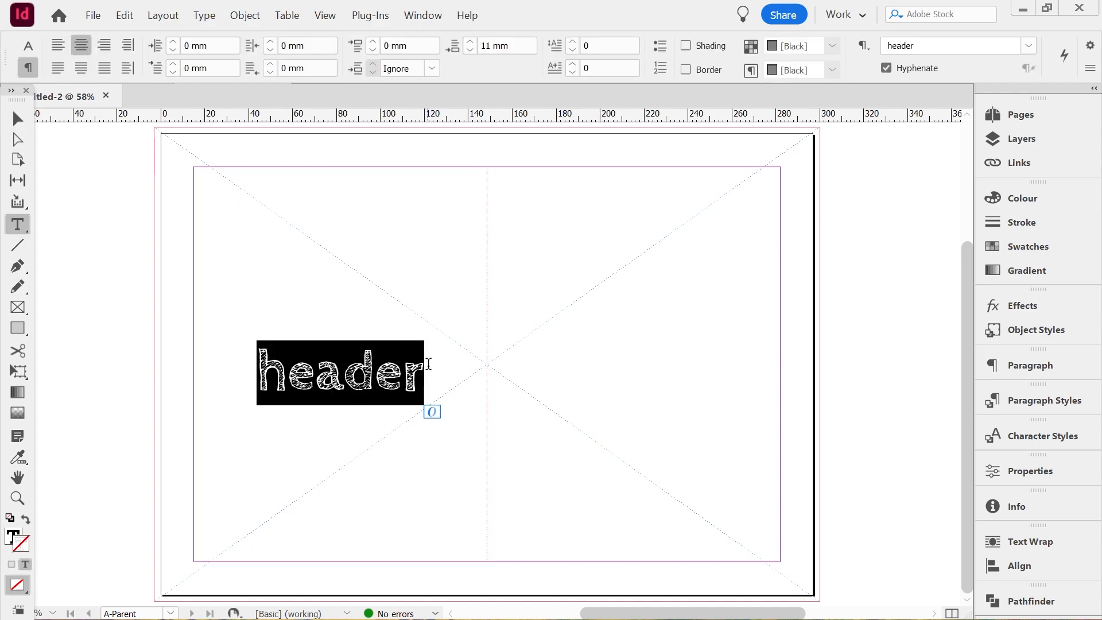
{"action": "key", "text": "BackSpace"}
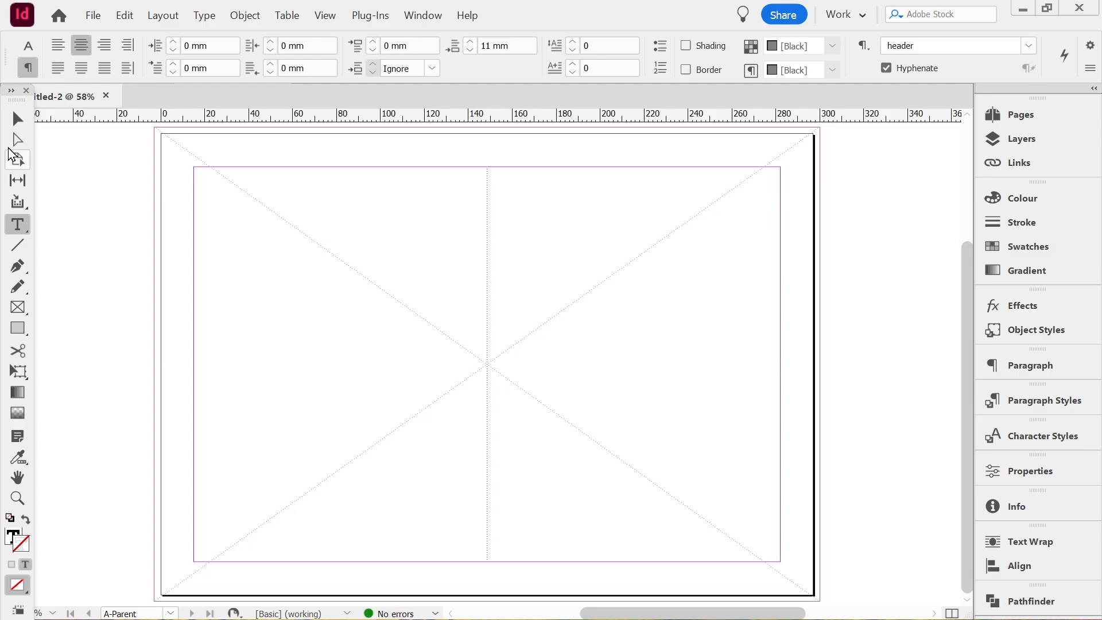
{"action": "left_click", "coordinate": [17, 119]}
{"action": "left_click", "coordinate": [661, 274]}
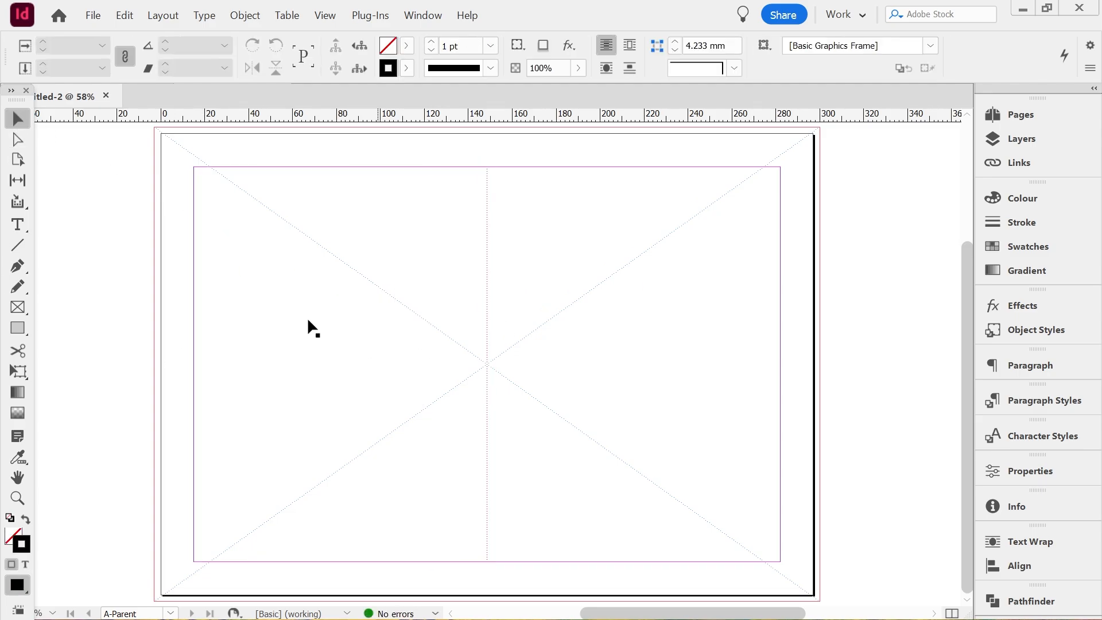
Check the emptied text frame on the parent page and go to document page 2
{"action": "left_click", "coordinate": [308, 325]}
{"action": "left_click", "coordinate": [1024, 118]}
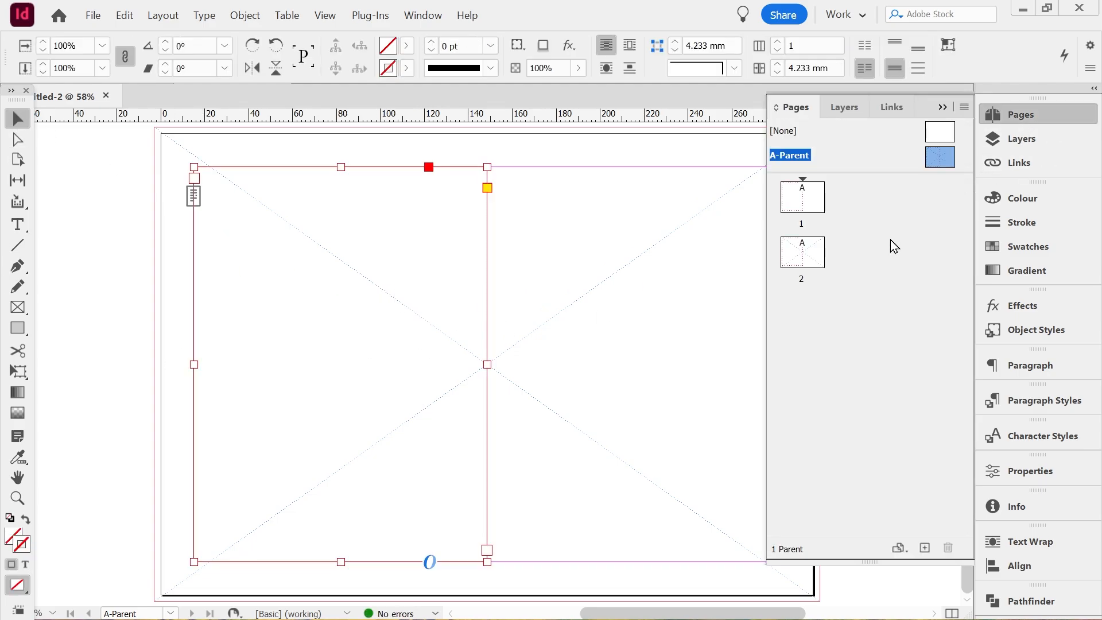
{"action": "double_click", "coordinate": [800, 255]}
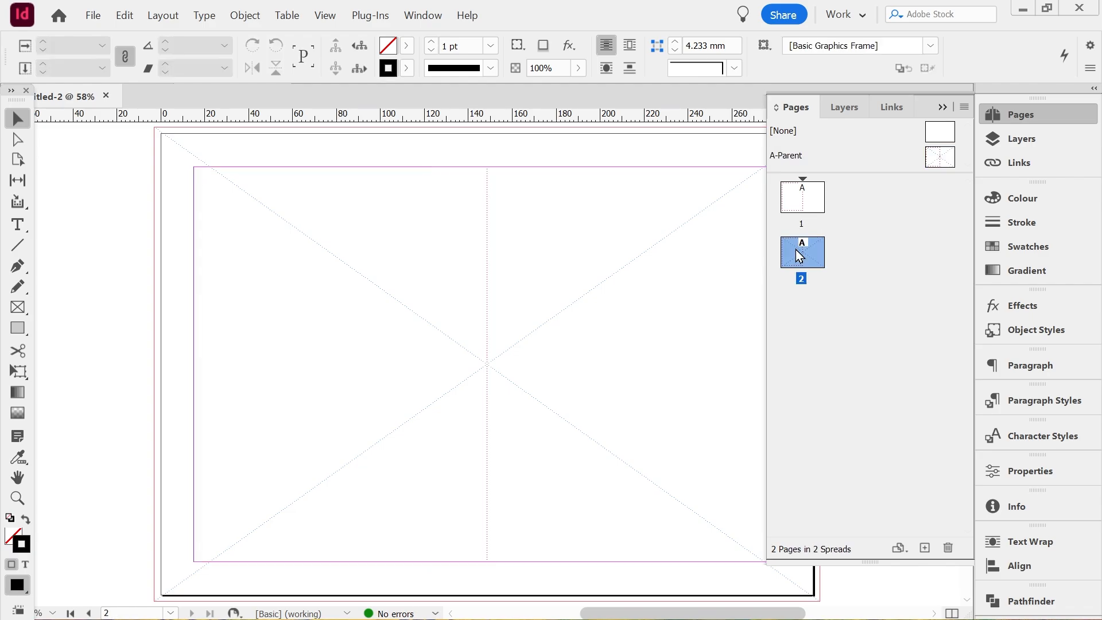
{"action": "left_click", "coordinate": [943, 109]}
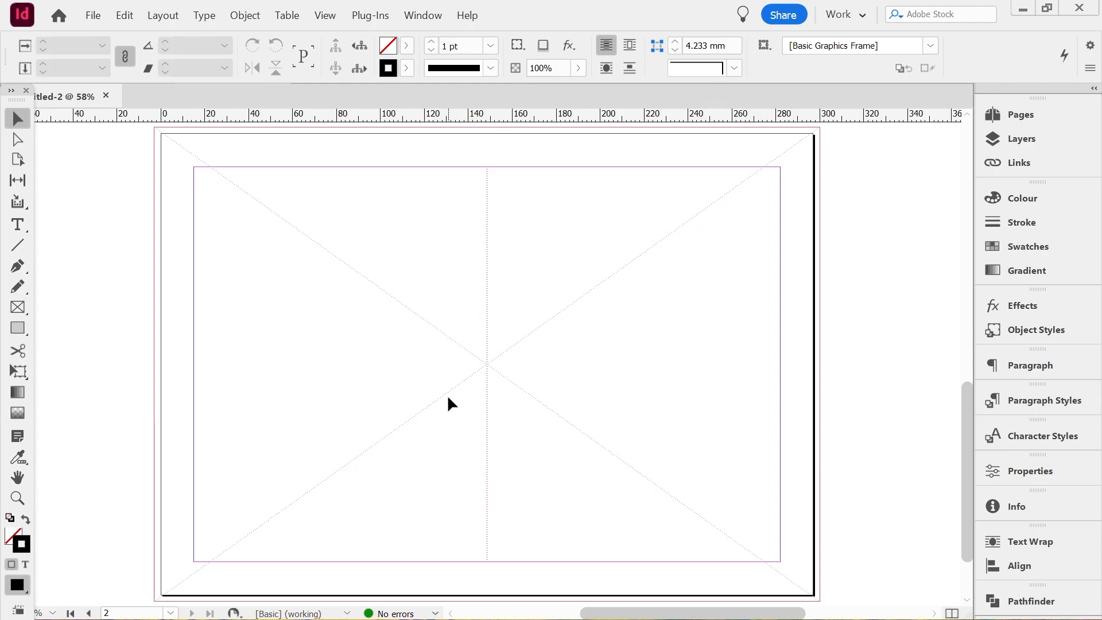
Enter the word "waffle" in the text frame on page 2 and finish editing the text
{"action": "left_click", "coordinate": [420, 301]}
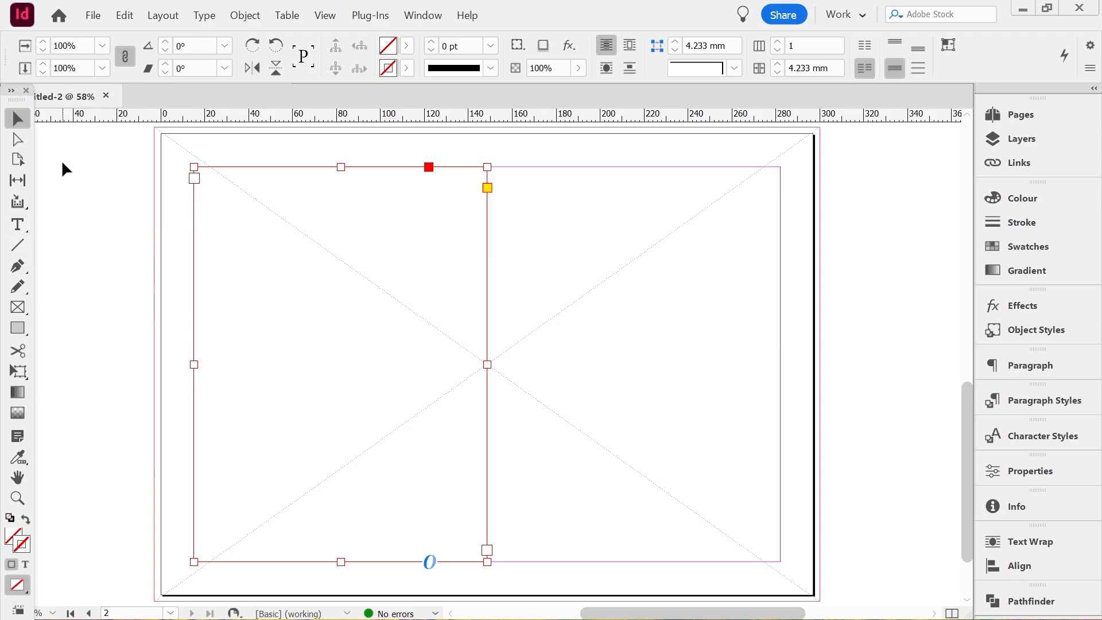
{"action": "double_click", "coordinate": [332, 275]}
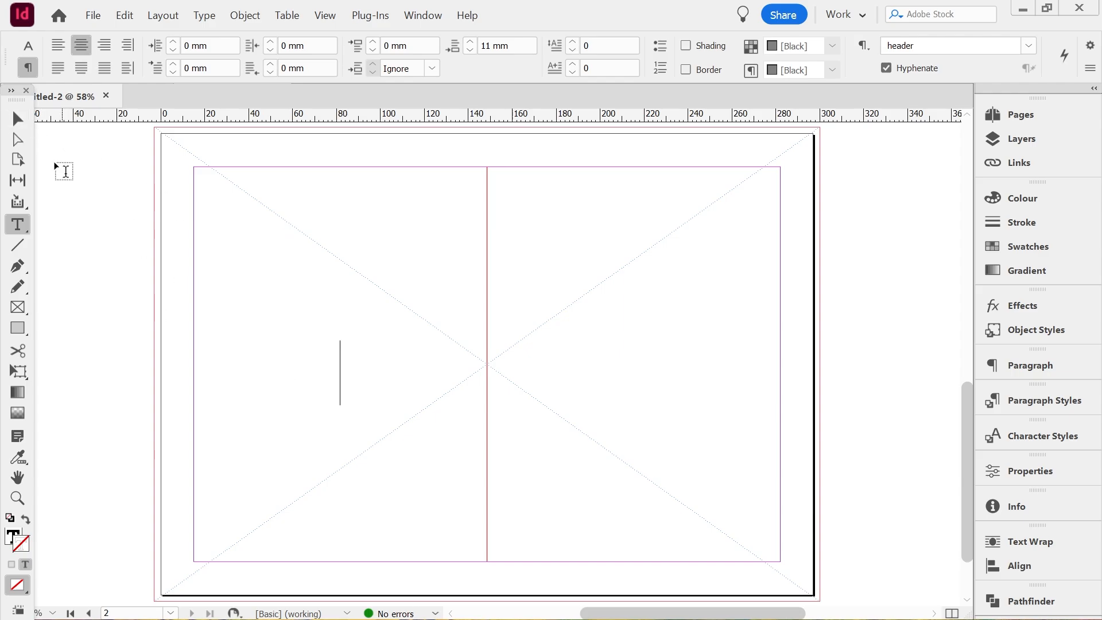
{"action": "left_click", "coordinate": [26, 123]}
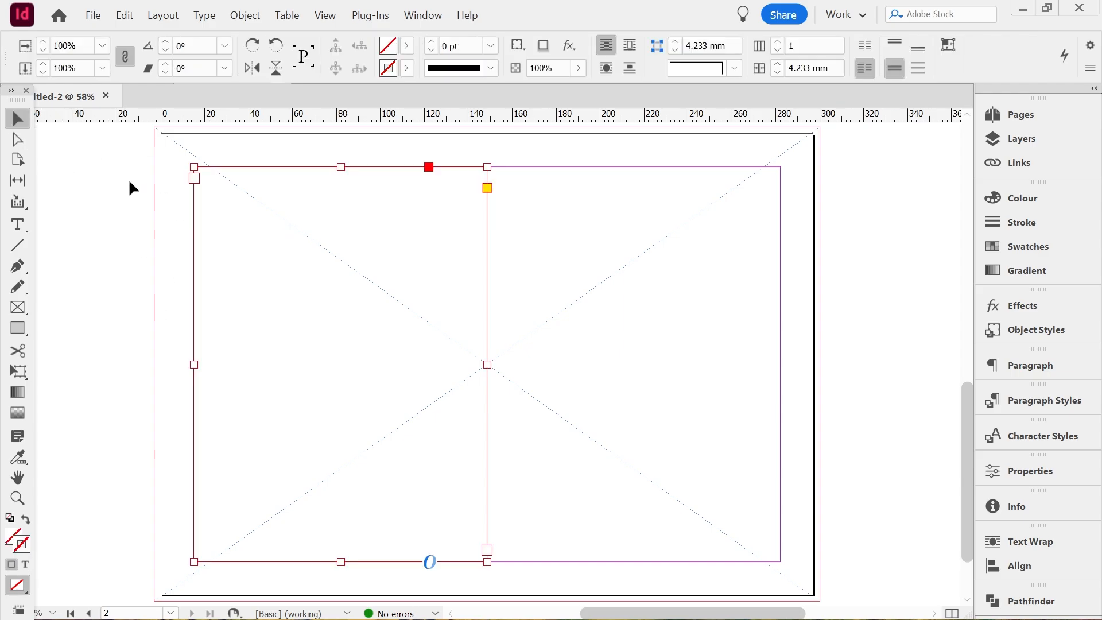
{"action": "double_click", "coordinate": [233, 229]}
{"action": "type", "text": "waffle"}
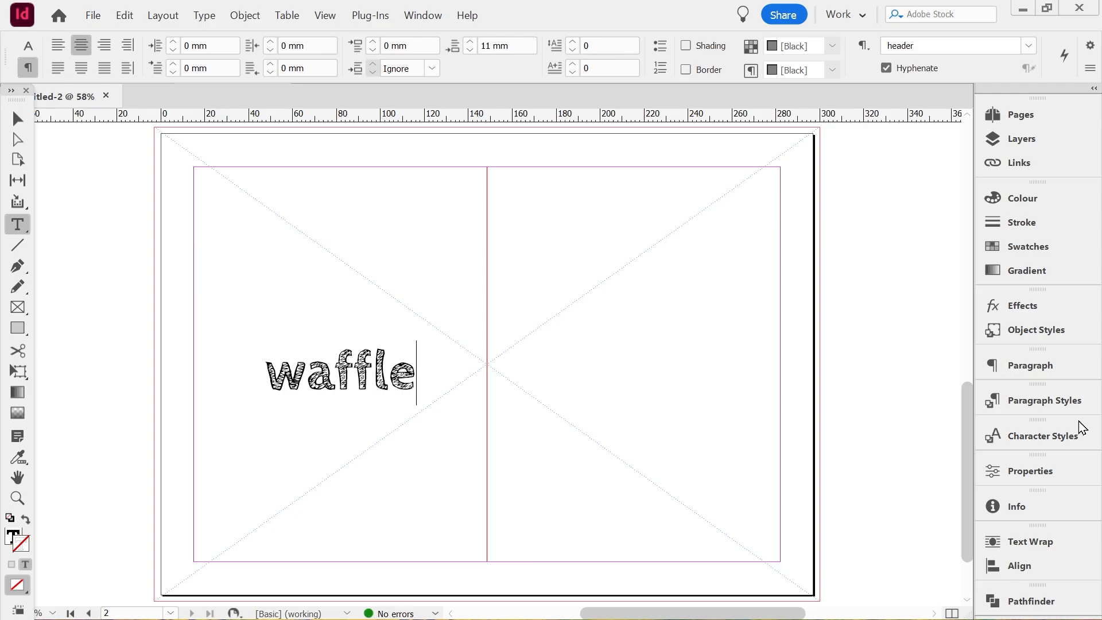
{"action": "key", "text": "Escape"}
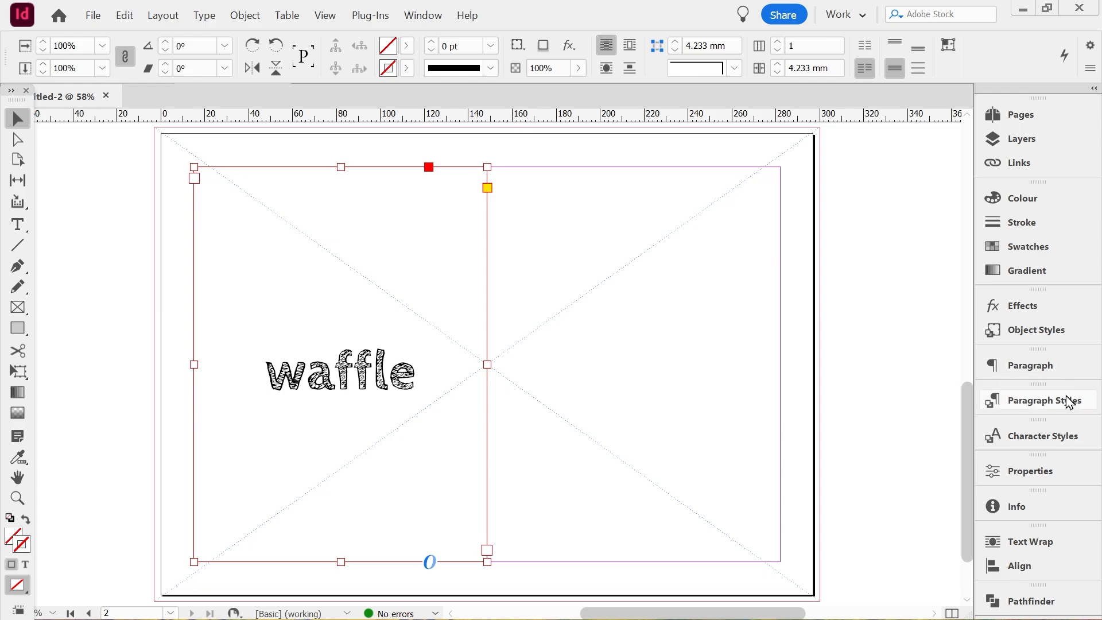
Check which paragraph style is applied to the word "waffle" and return to selecting objects
{"action": "double_click", "coordinate": [367, 386]}
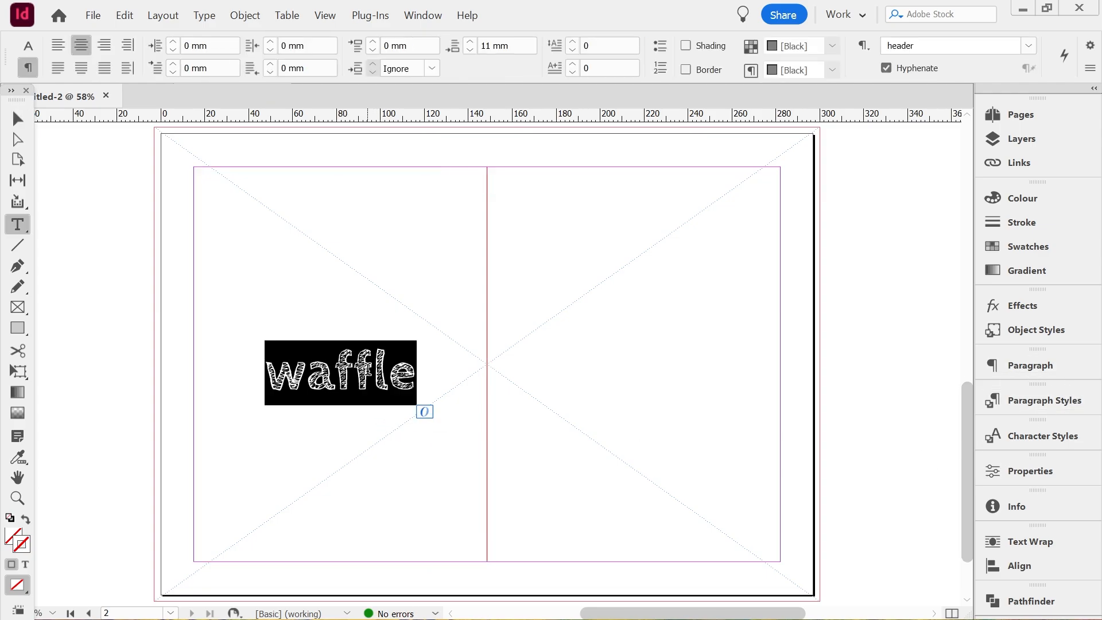
{"action": "left_click", "coordinate": [1046, 391]}
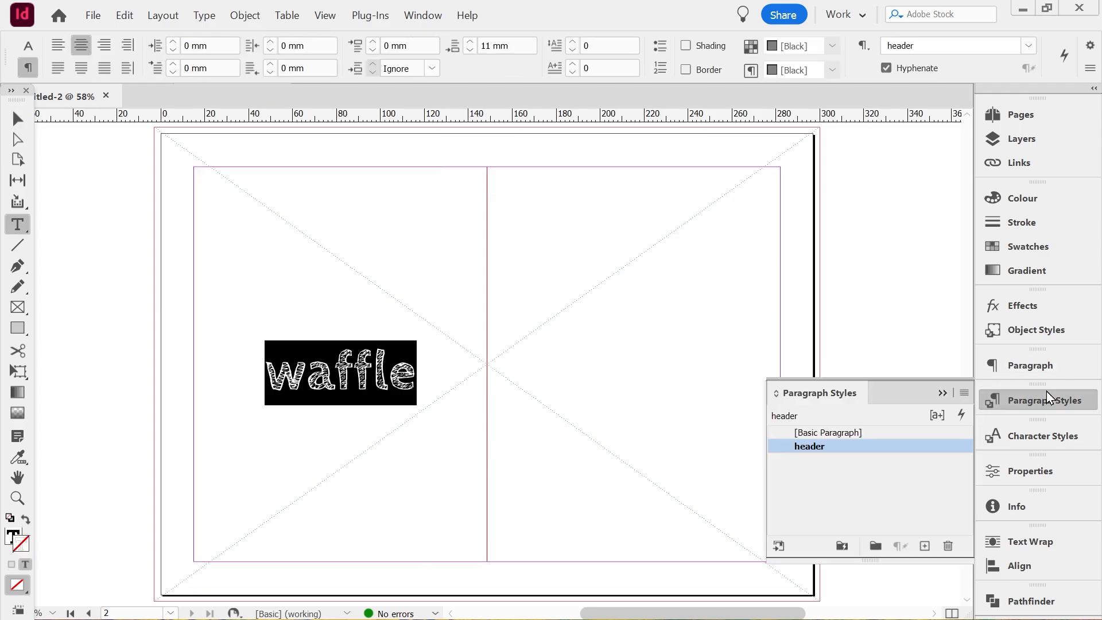
{"action": "left_click", "coordinate": [1046, 391]}
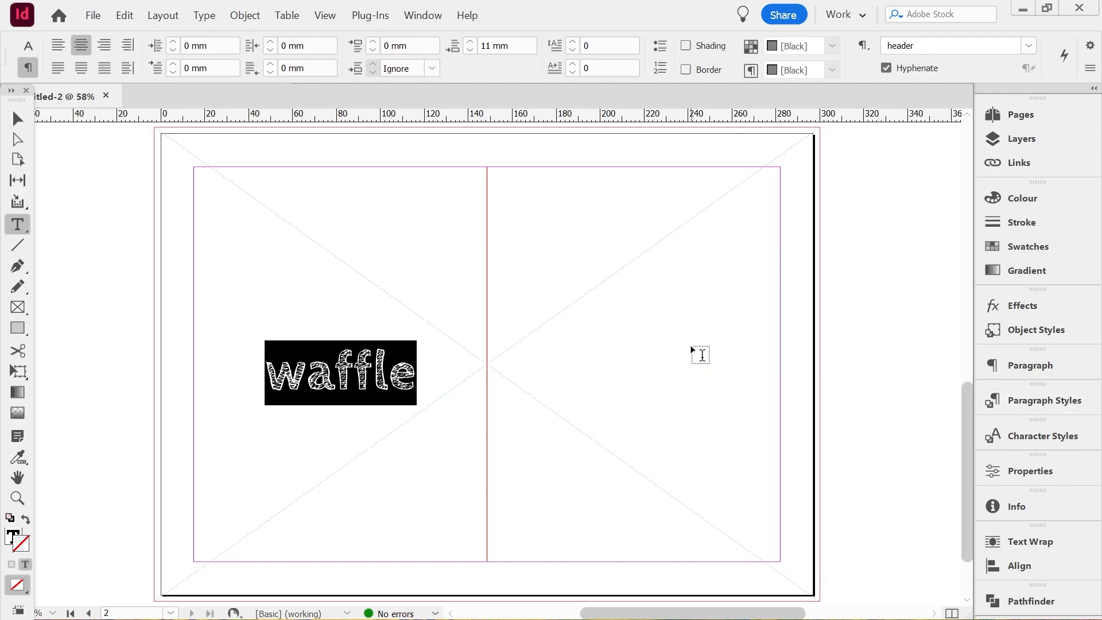
{"action": "left_click", "coordinate": [17, 119]}
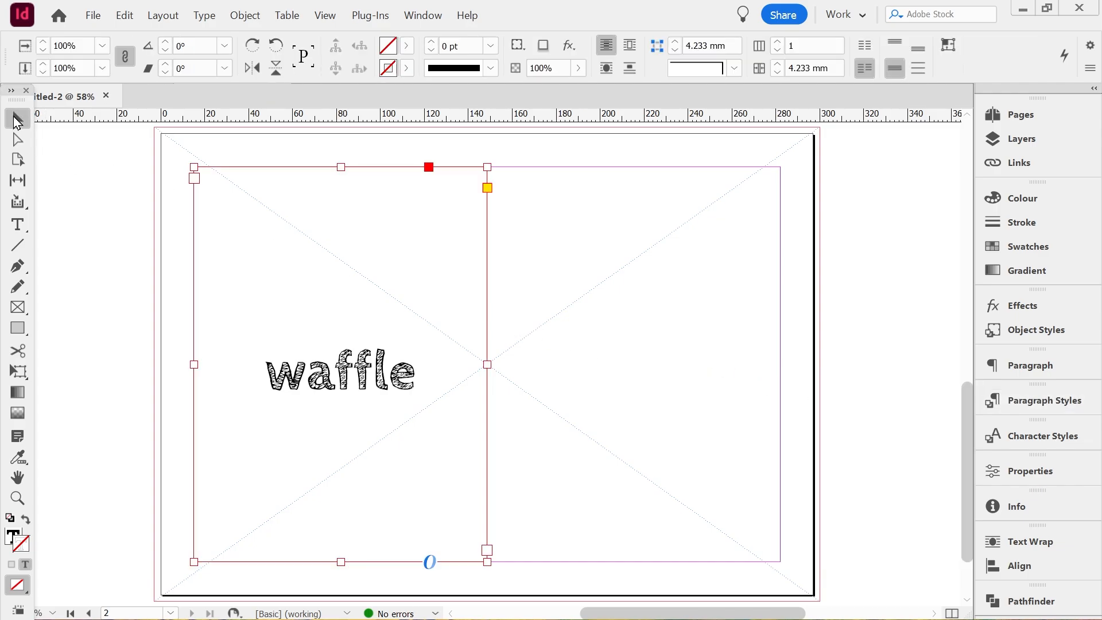
Load the boat photo for placing on page 2 with no frame selected
{"action": "left_click", "coordinate": [311, 240]}
{"action": "key", "text": "ctrl+d"}
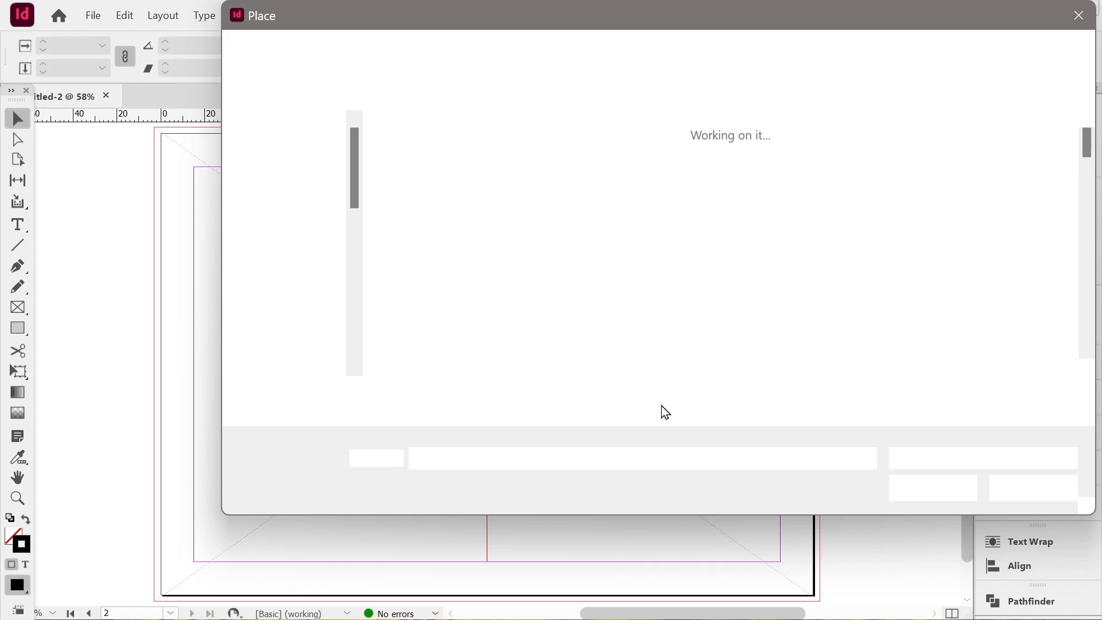
{"action": "double_click", "coordinate": [575, 183]}
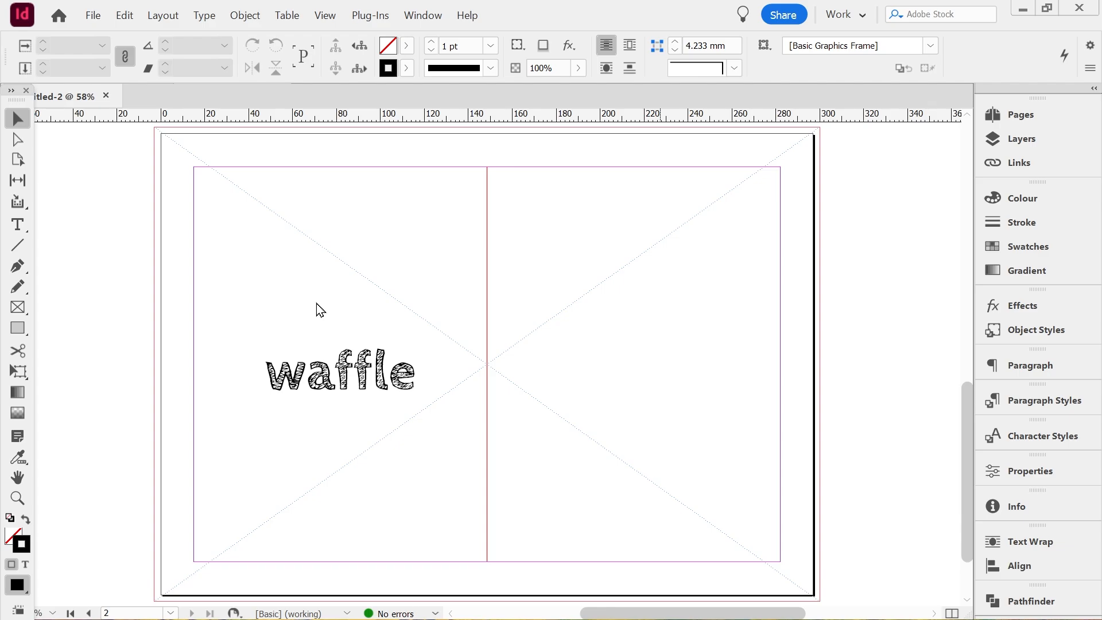
Try placing the boat photo in the full-bleed image frame and over the text frame area, undoing each placement
{"action": "left_click", "coordinate": [287, 314]}
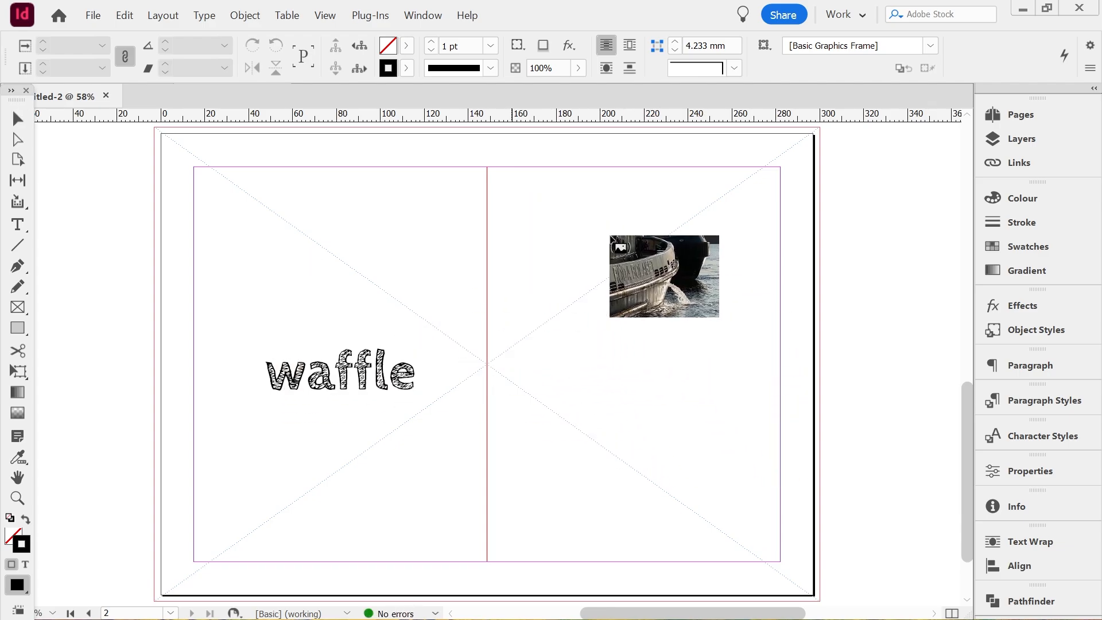
{"action": "left_click", "coordinate": [629, 299]}
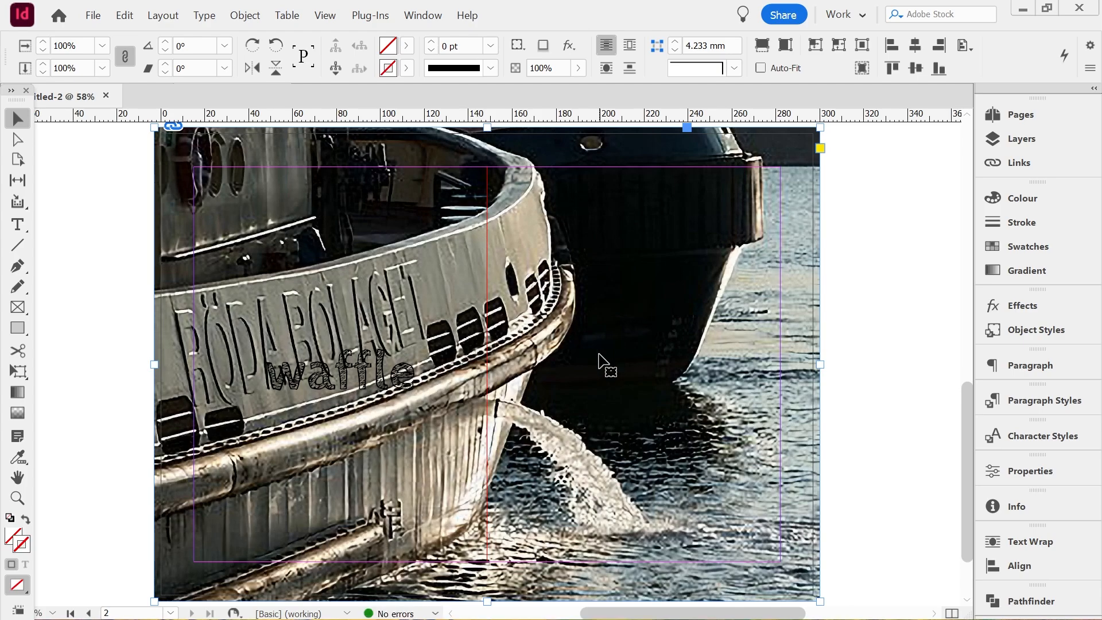
{"action": "key", "text": "ctrl+z"}
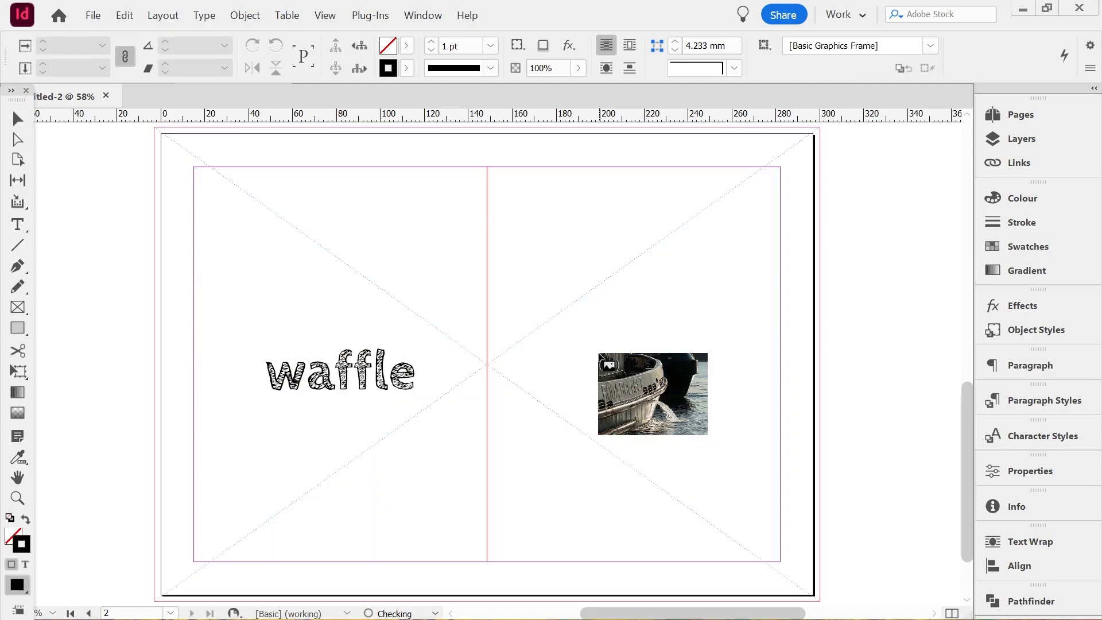
{"action": "left_click", "coordinate": [300, 283]}
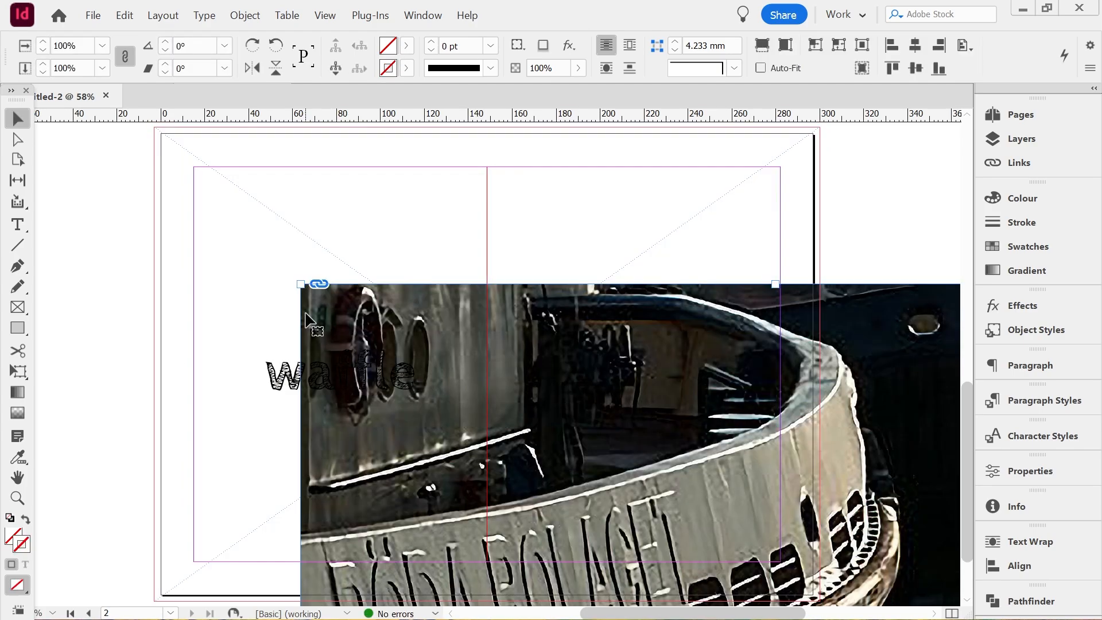
{"action": "key", "text": "ctrl+z"}
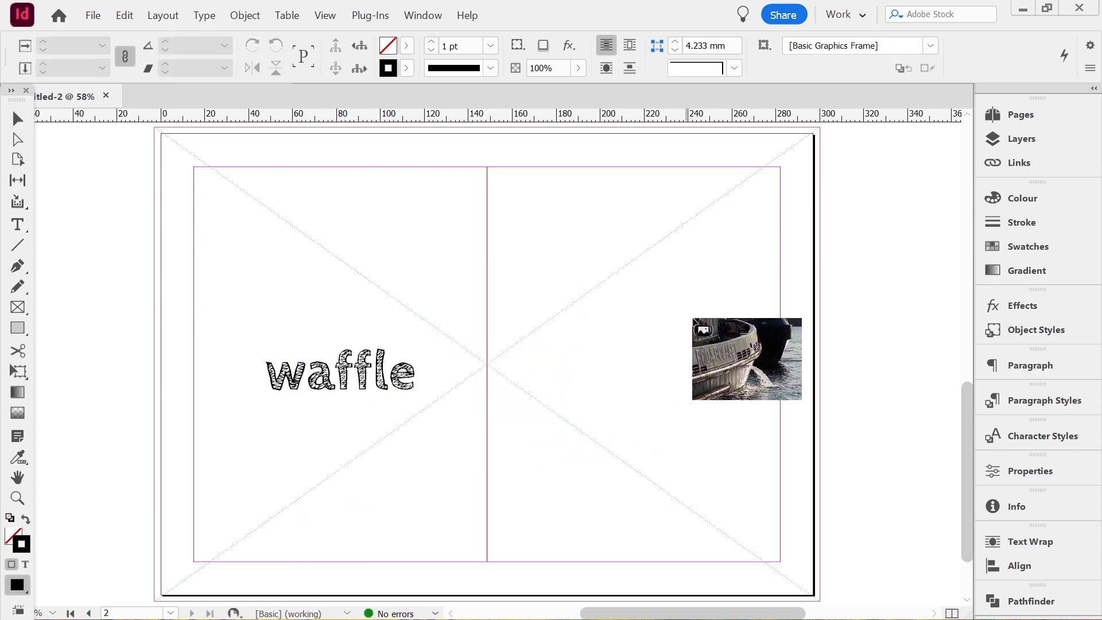
{"action": "left_click", "coordinate": [597, 202]}
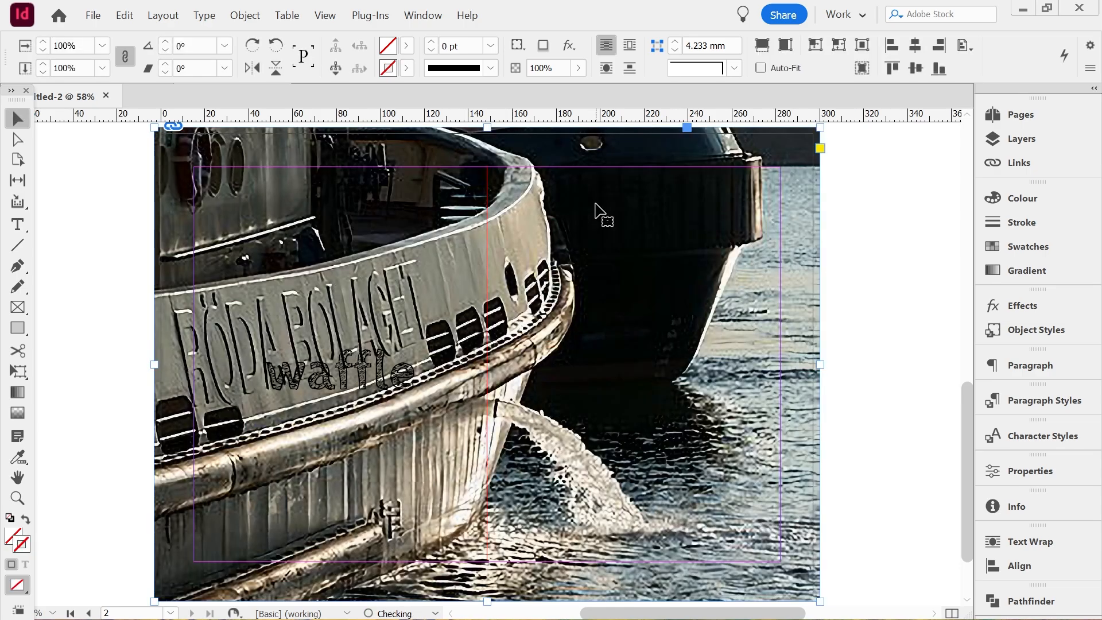
{"action": "key", "text": "ctrl+z"}
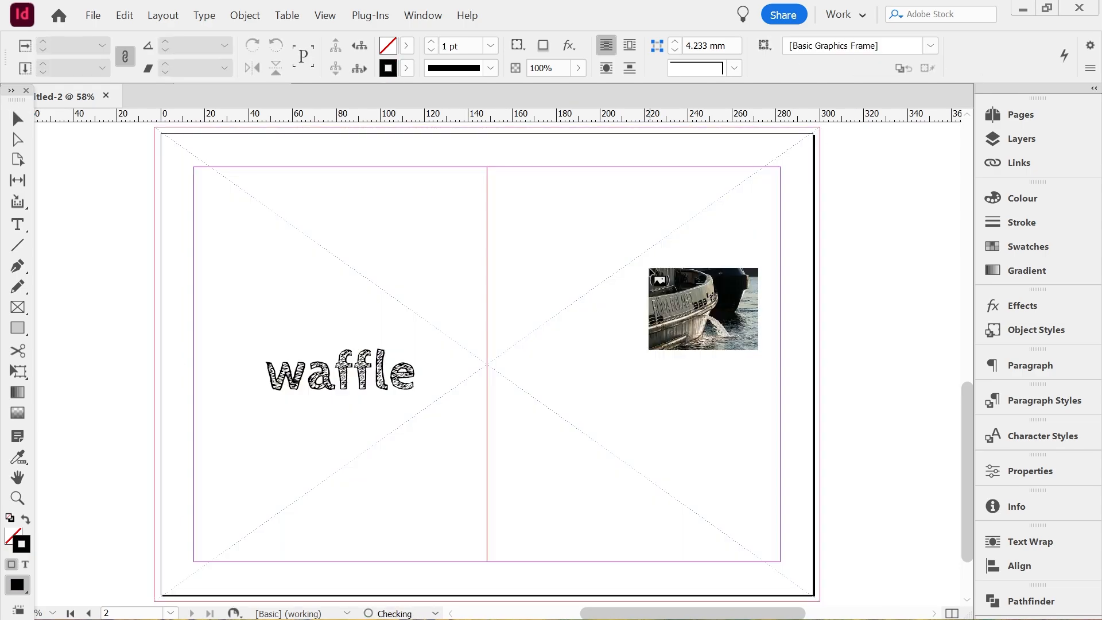